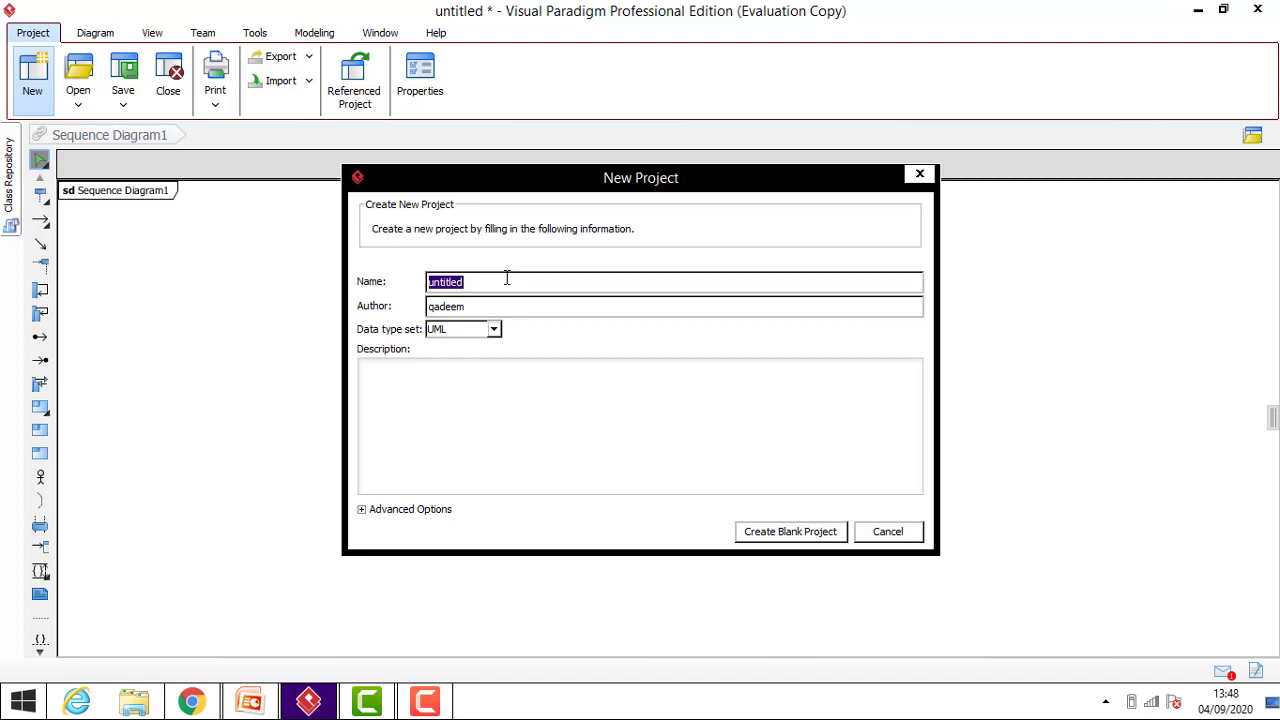
Step: Create a blank project named Addition with the UML data type set
text(Addition)
click(493, 330)
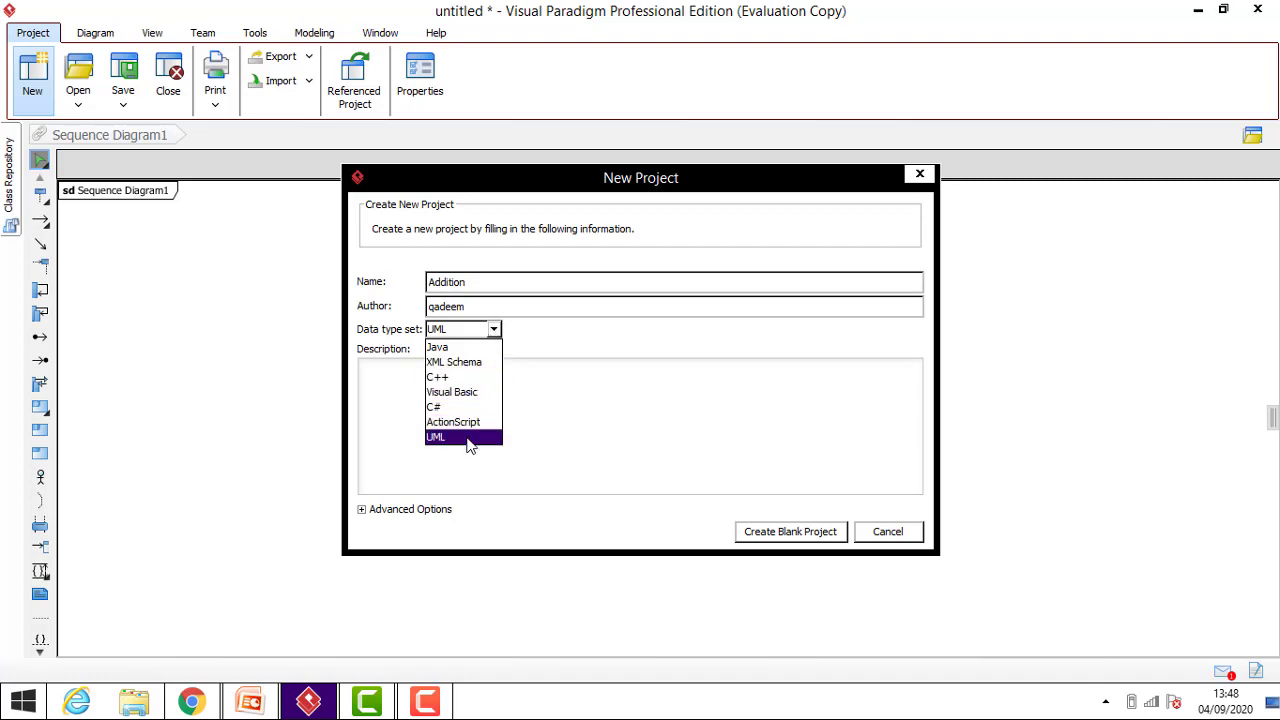
click(606, 443)
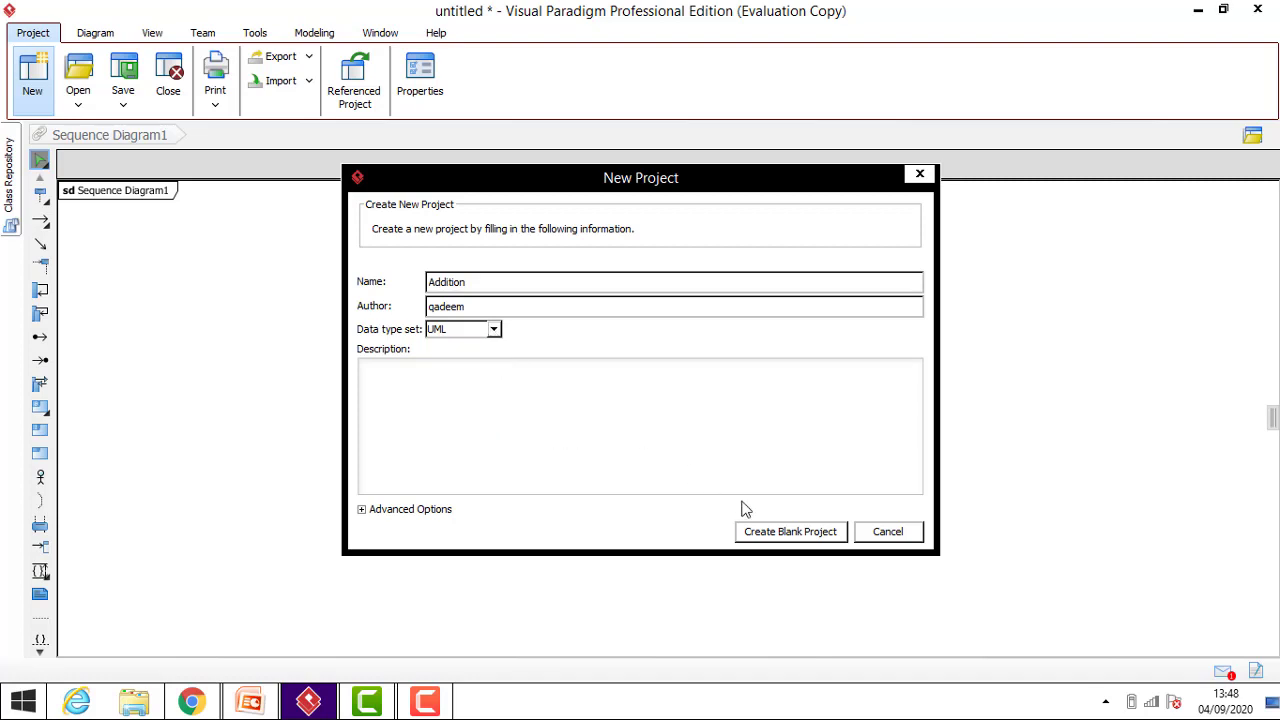
click(789, 535)
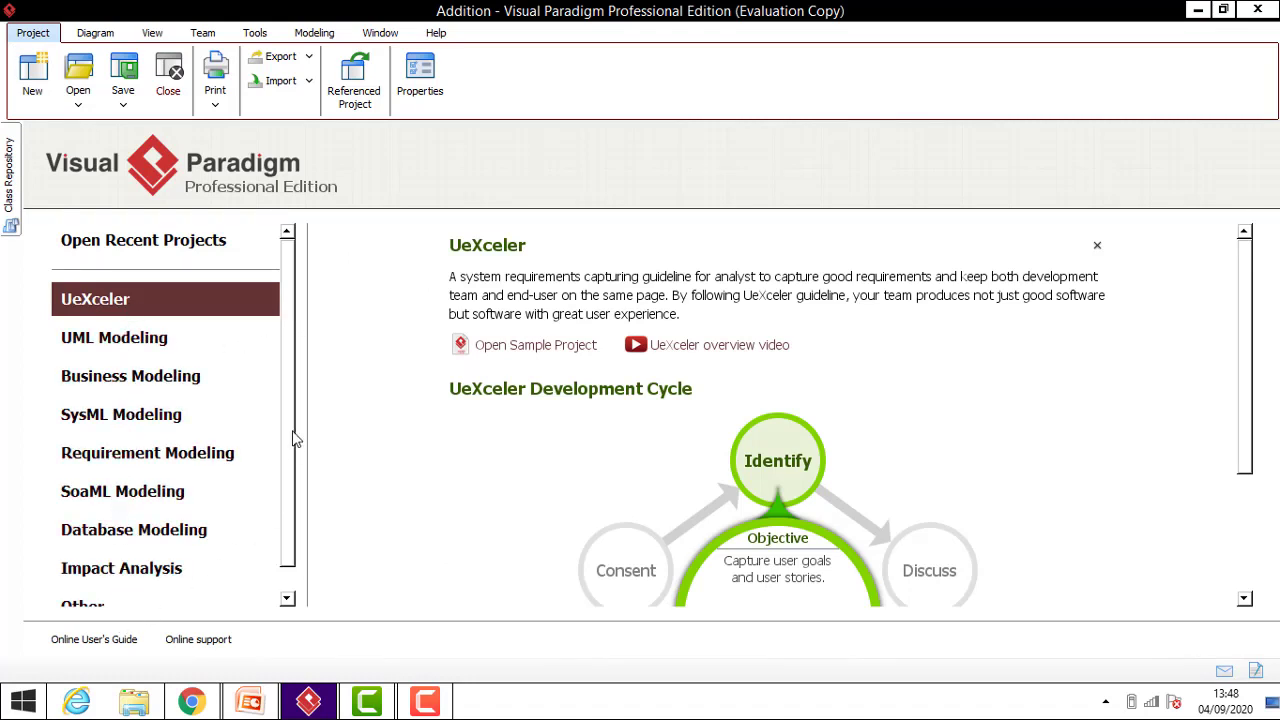
Step: Create a new sequence diagram from the UML behavioral modeling diagram types
drag(296, 438, 289, 515)
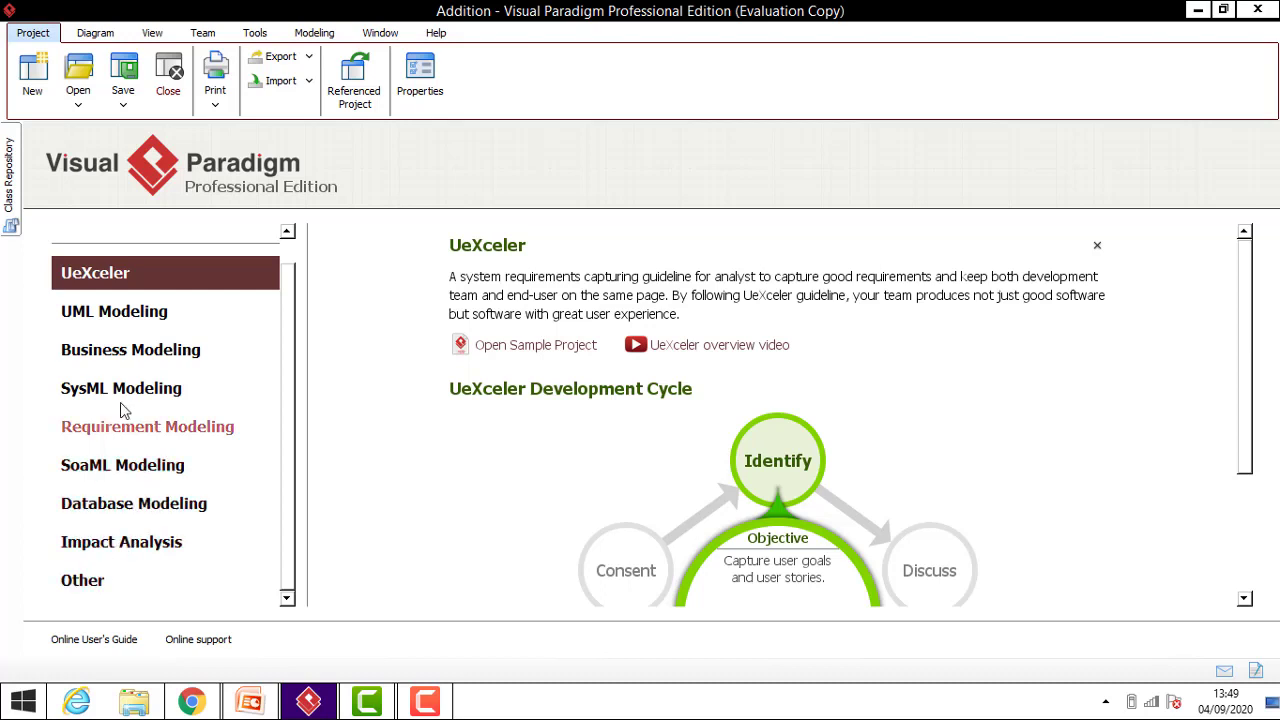
click(136, 320)
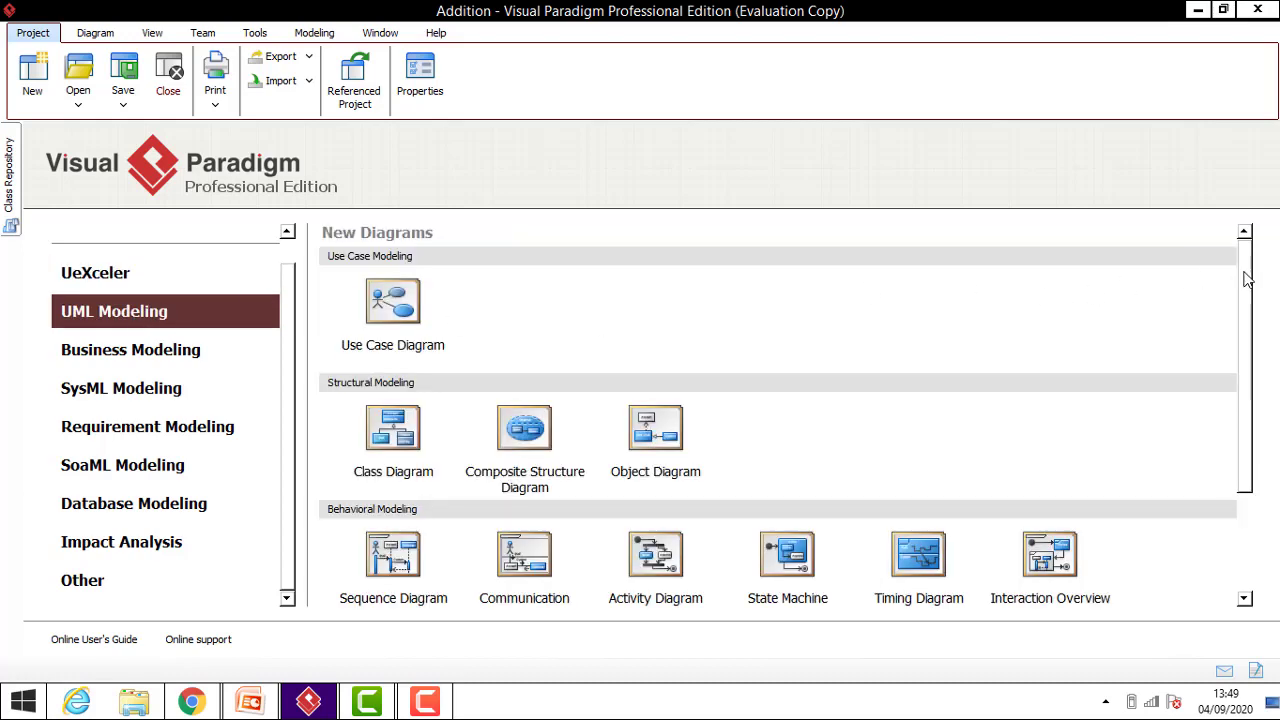
drag(1246, 289, 1215, 268)
scroll(1208, 304, down, 2)
scroll(1210, 313, down, 4)
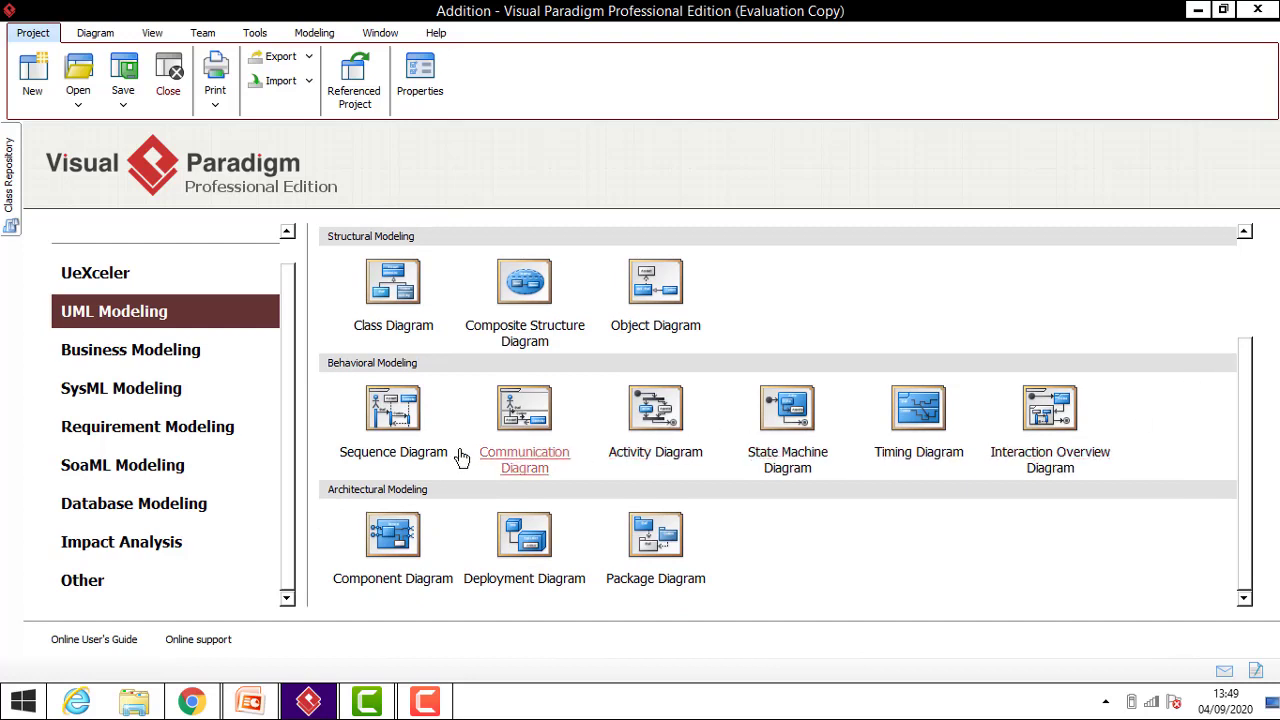
click(398, 422)
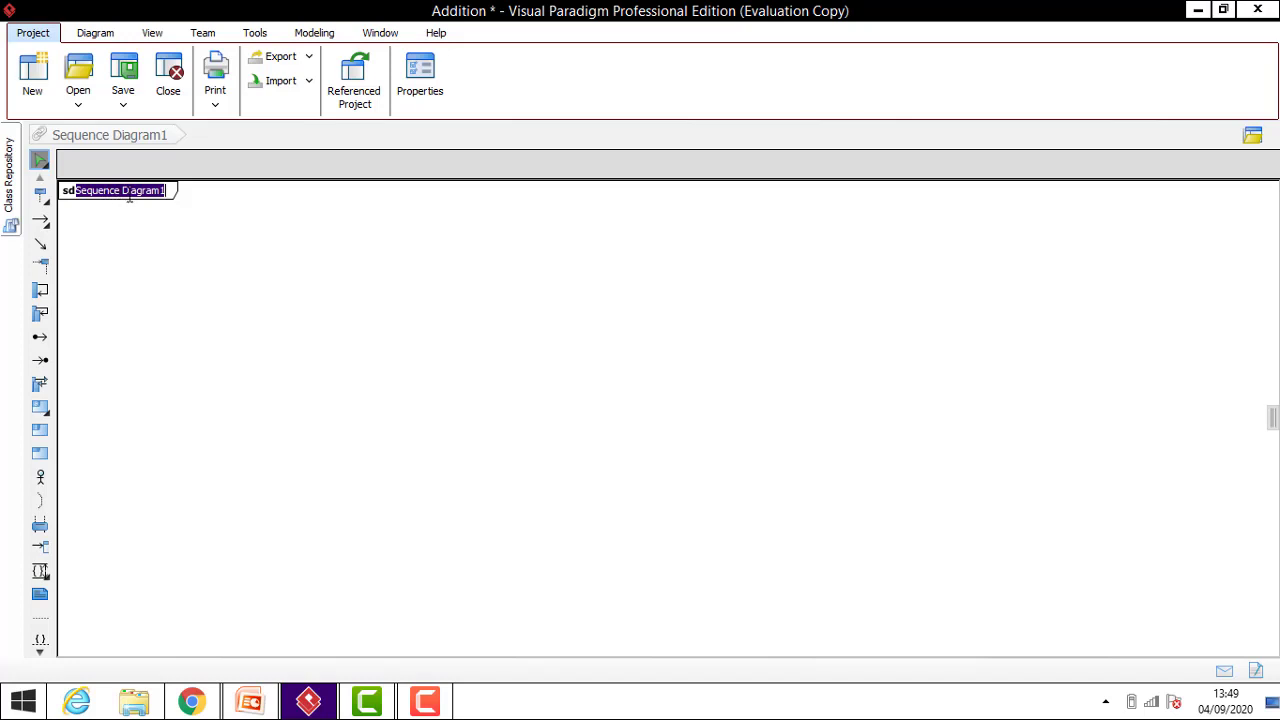
Step: Name the sequence diagram "Addition of Two Numbers"
text(Addition)
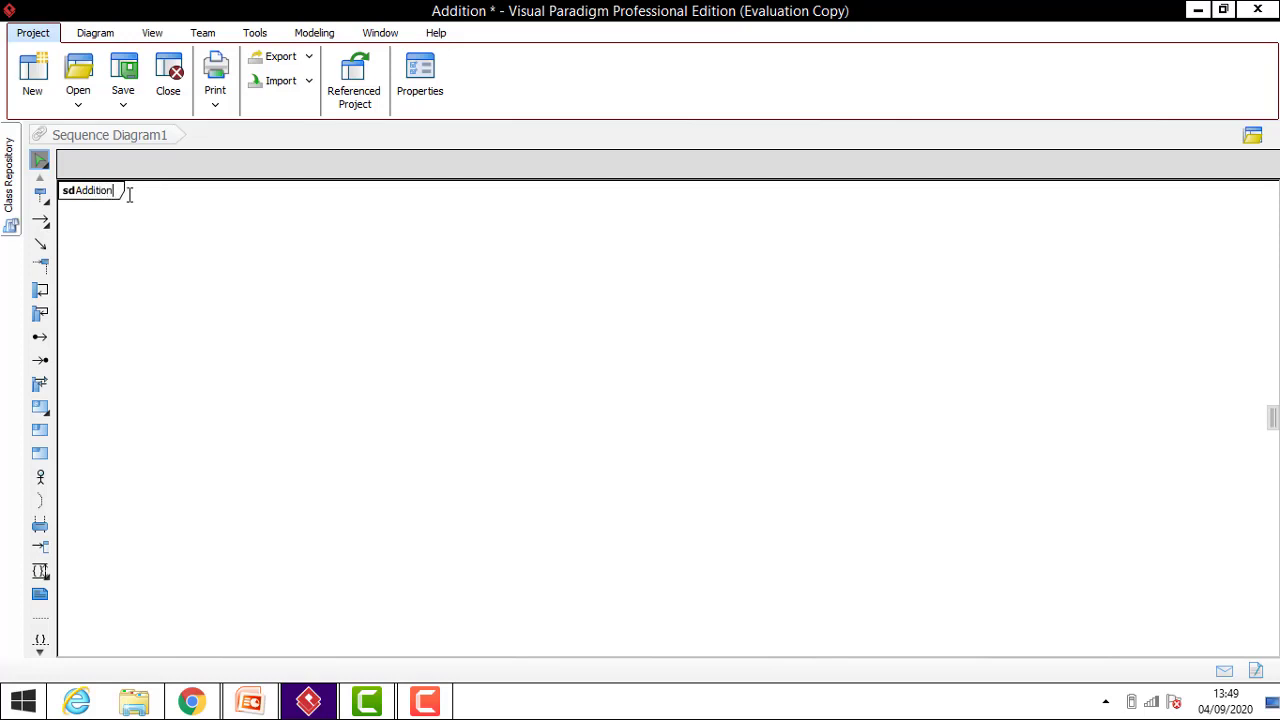
text(of)
key(BackSpace)
key(BackSpace)
text(of two Numbers)
click(229, 257)
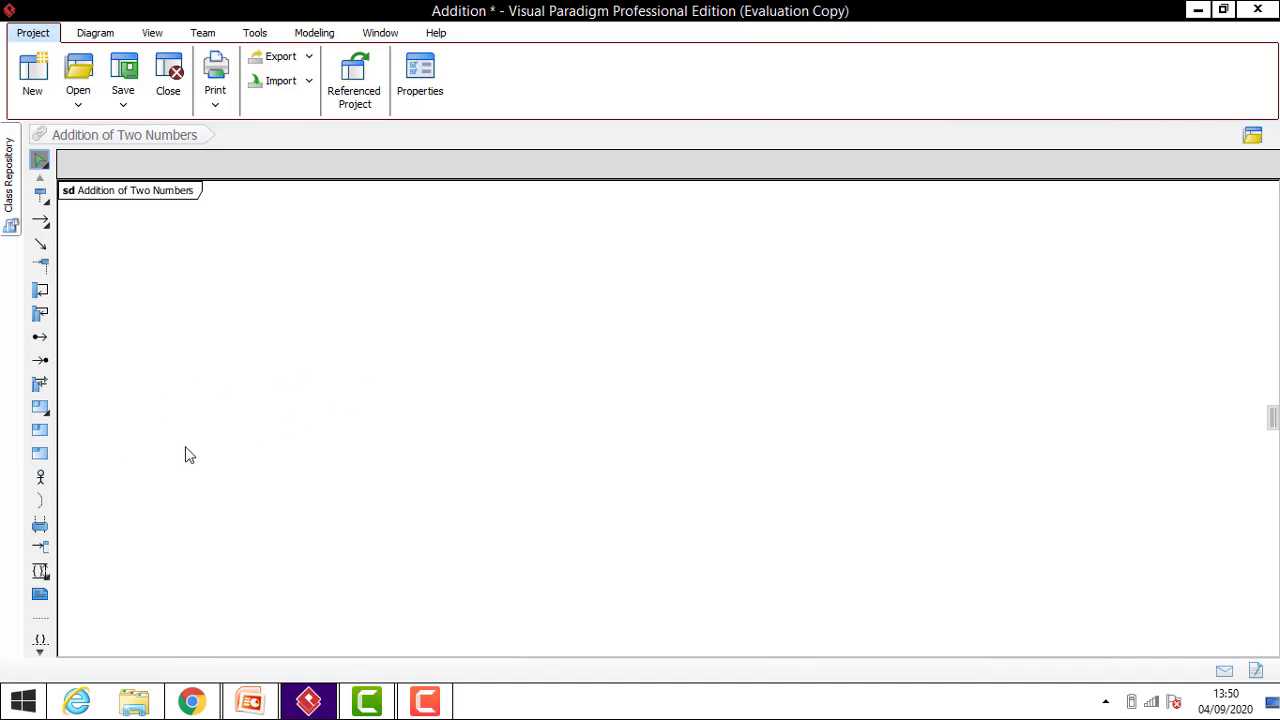
Step: Place an actor in the upper part of the sequence diagram and name it User
click(40, 480)
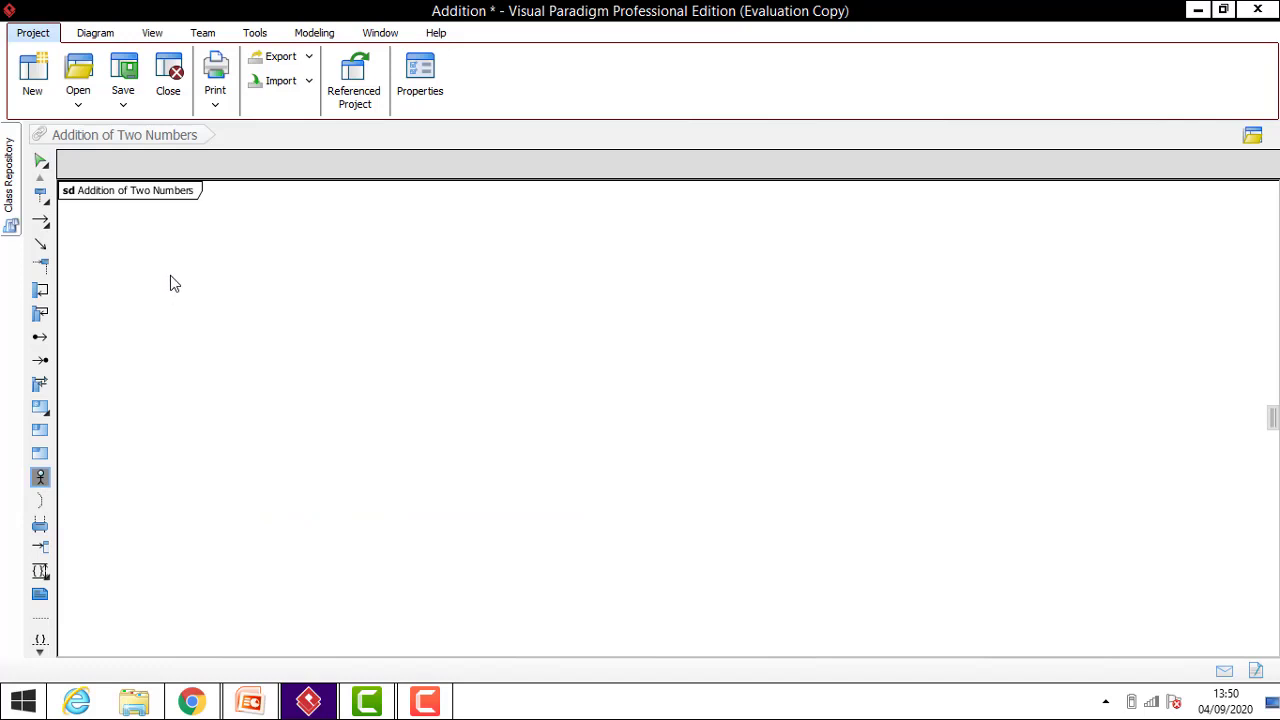
drag(170, 274, 316, 447)
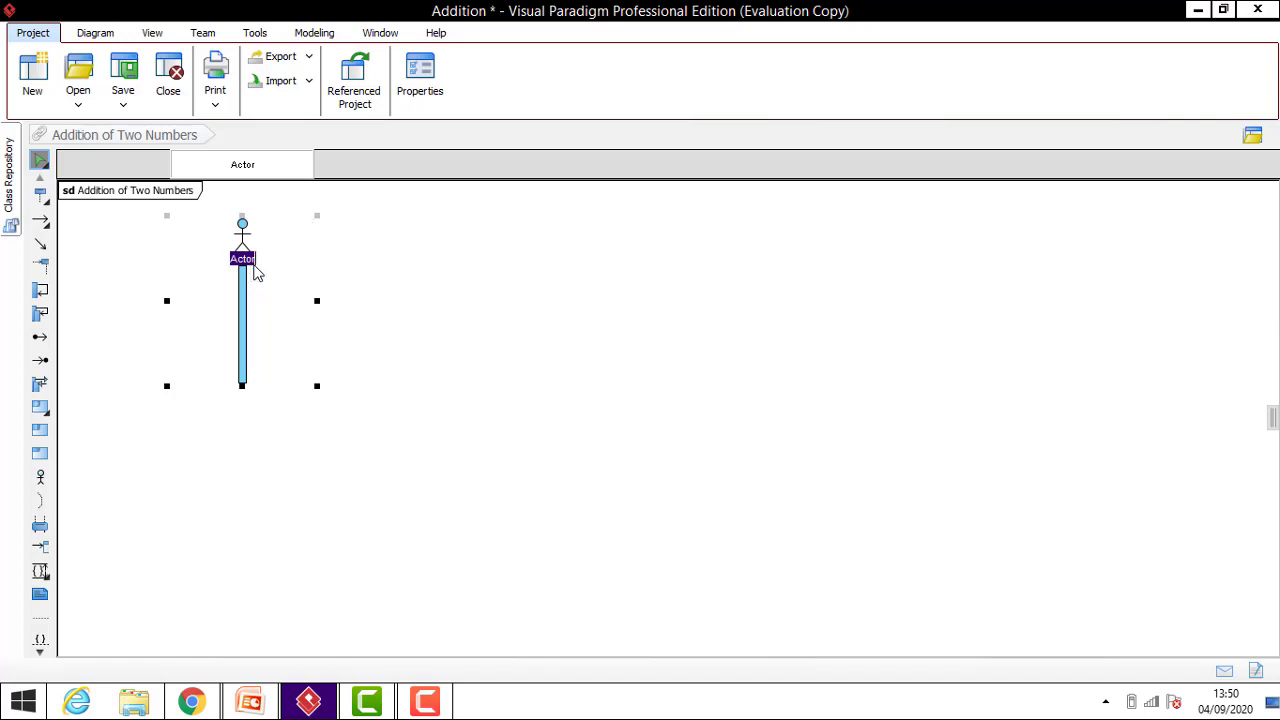
text(User)
click(455, 317)
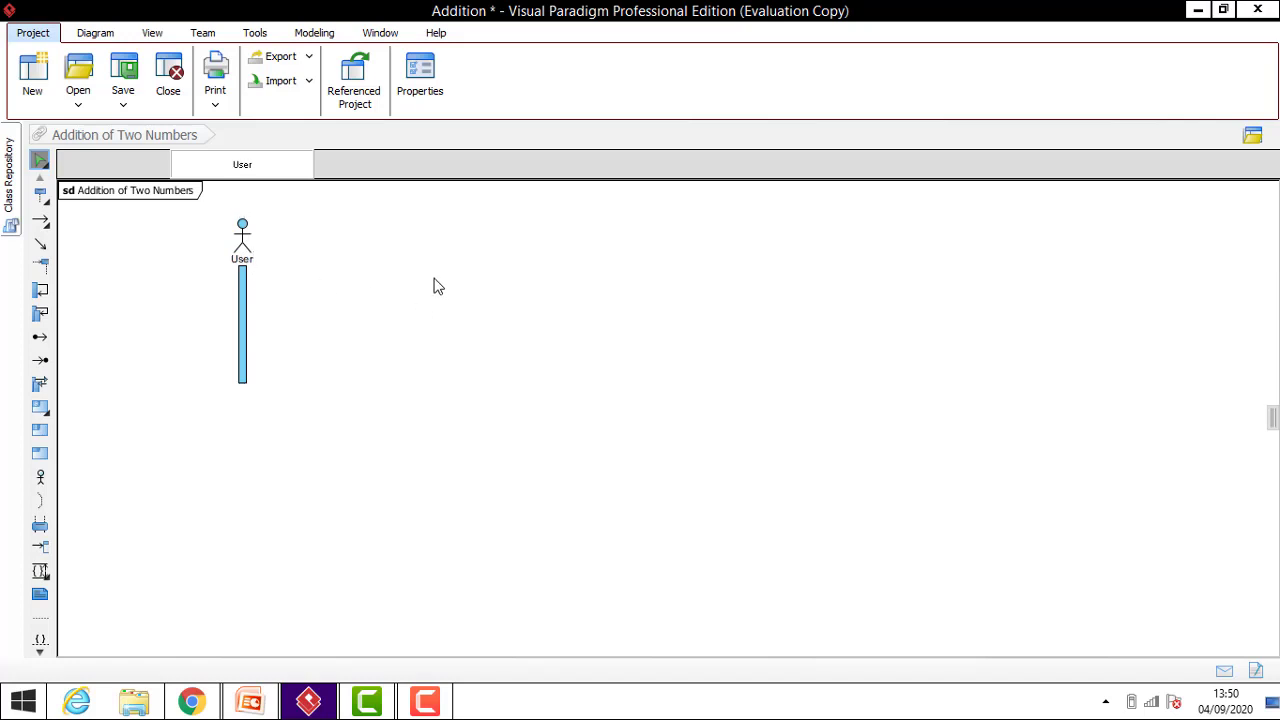
Step: Zoom in on the sequence diagram to view the User actor at a larger size
click(236, 257)
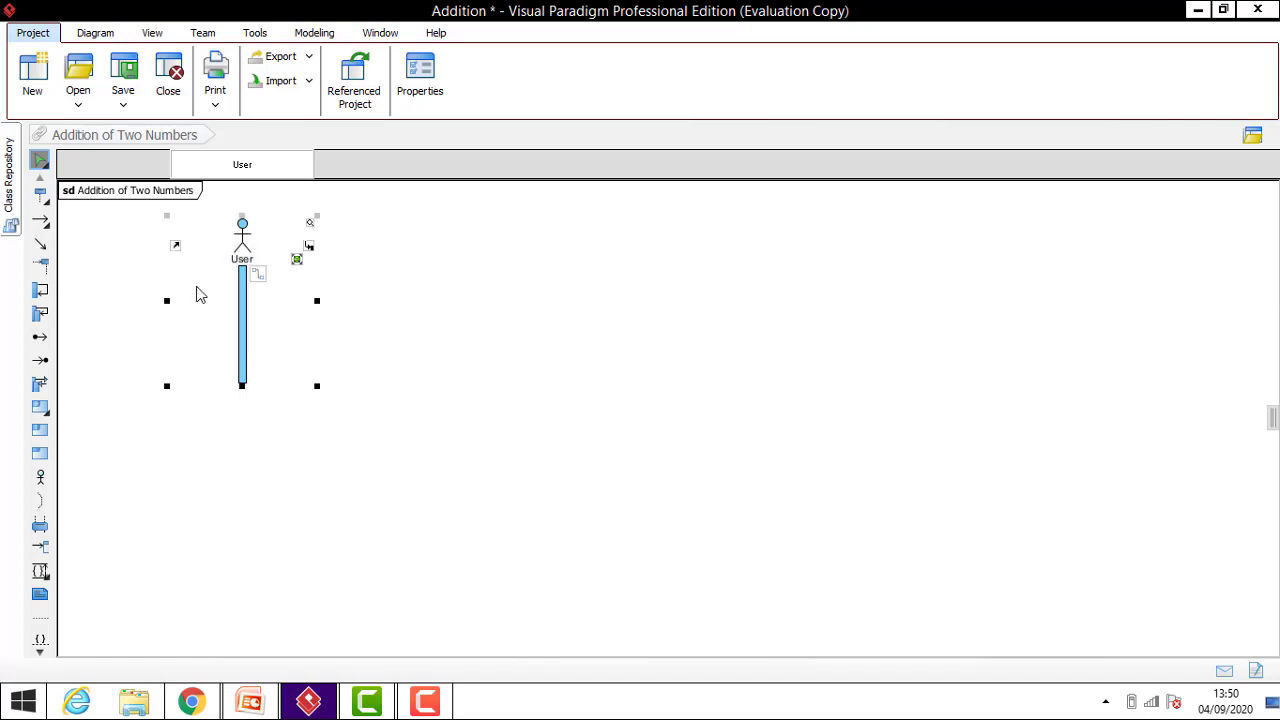
click(158, 36)
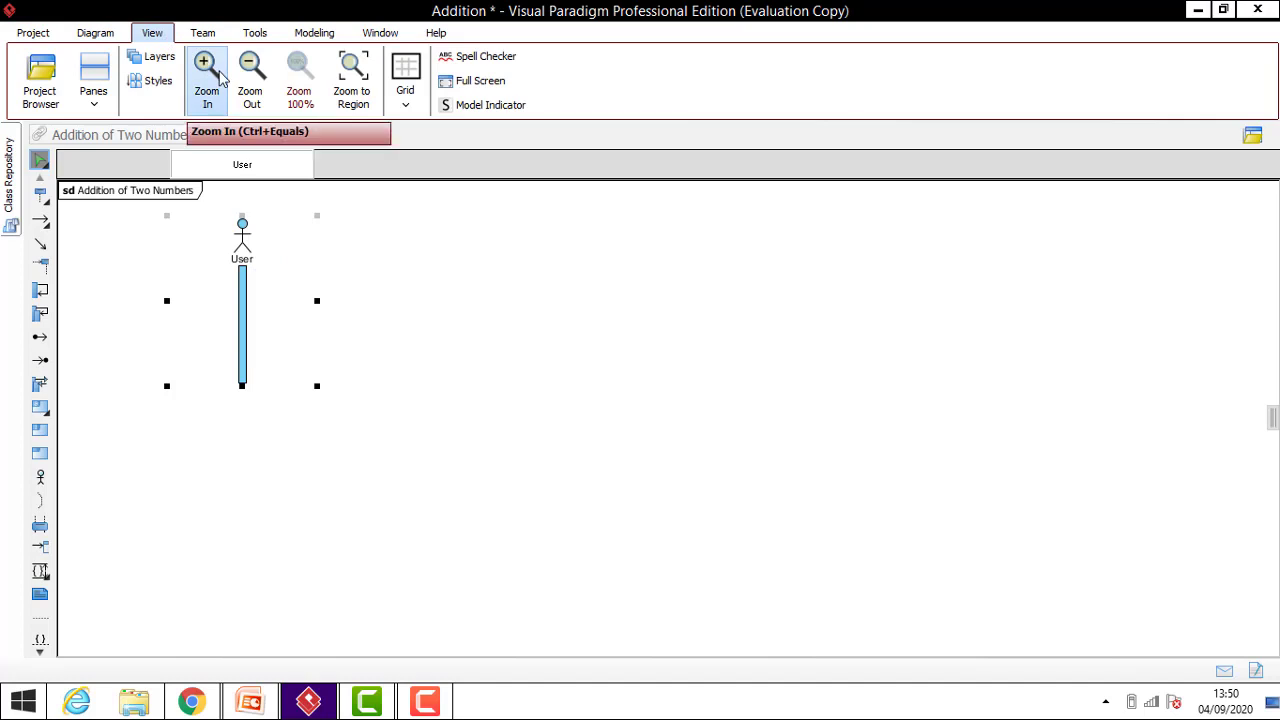
click(220, 78)
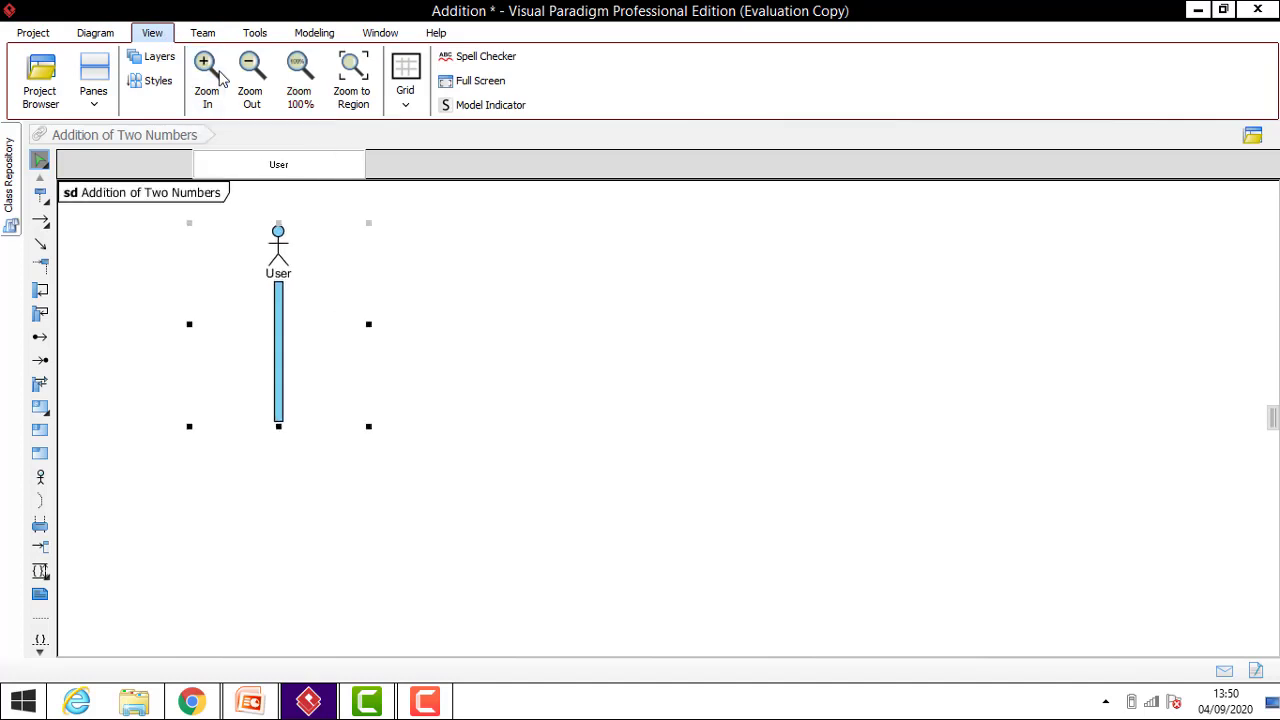
click(220, 78)
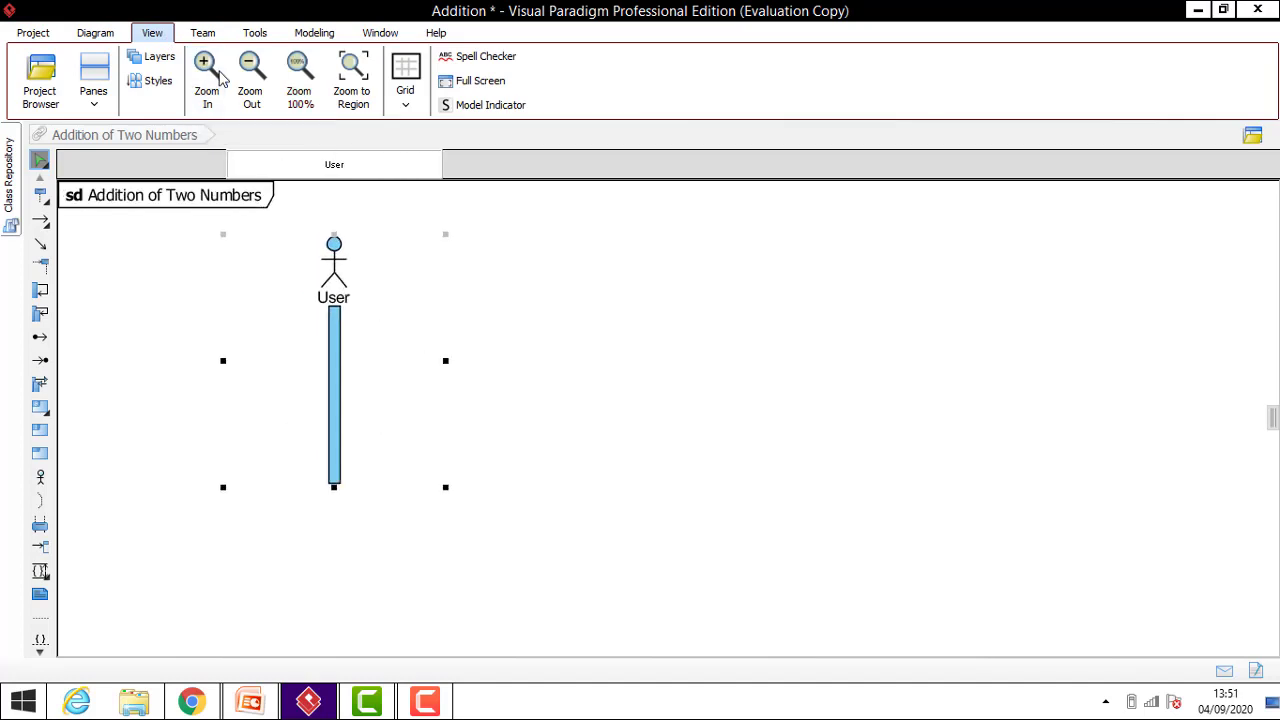
click(220, 78)
click(220, 78)
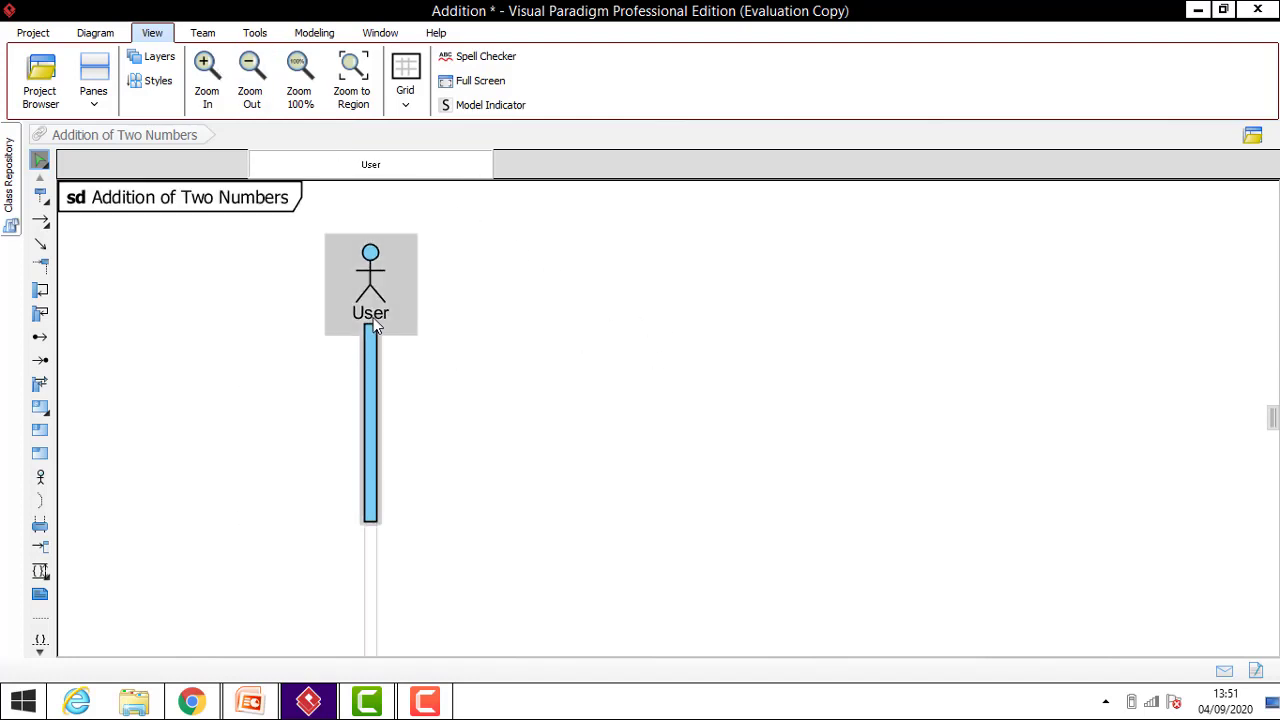
mouse_move(375, 320)
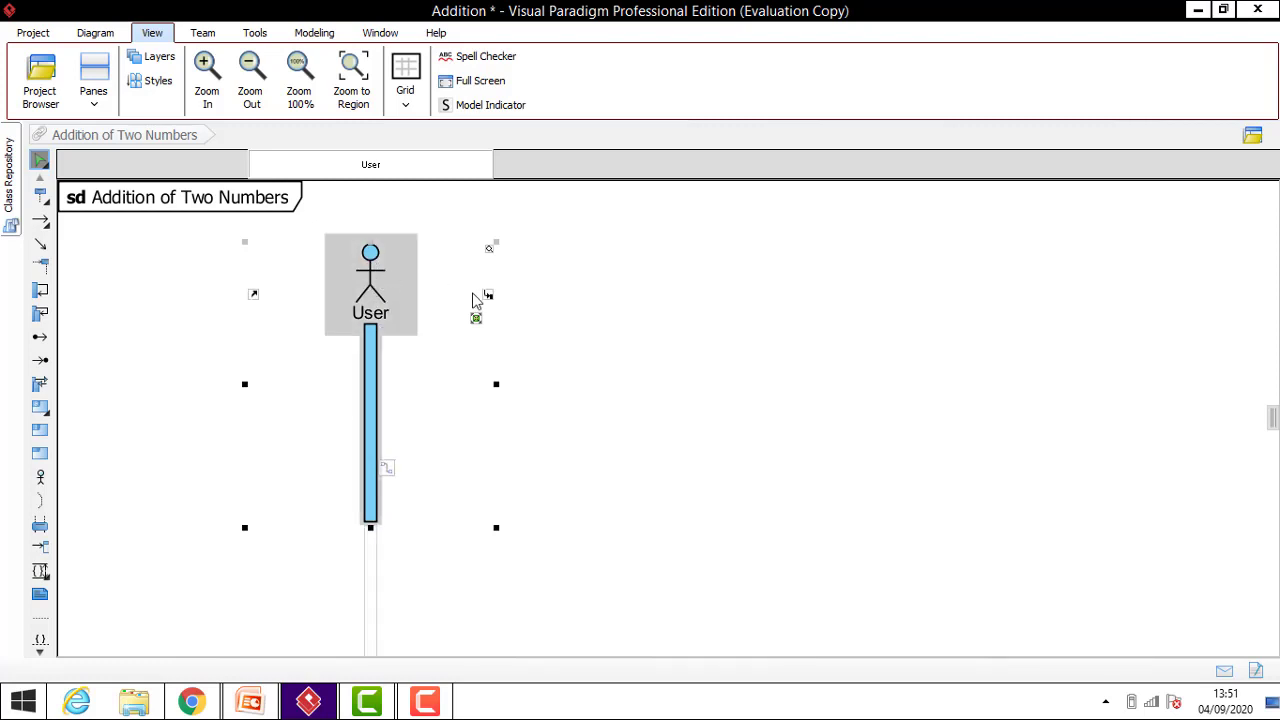
click(659, 285)
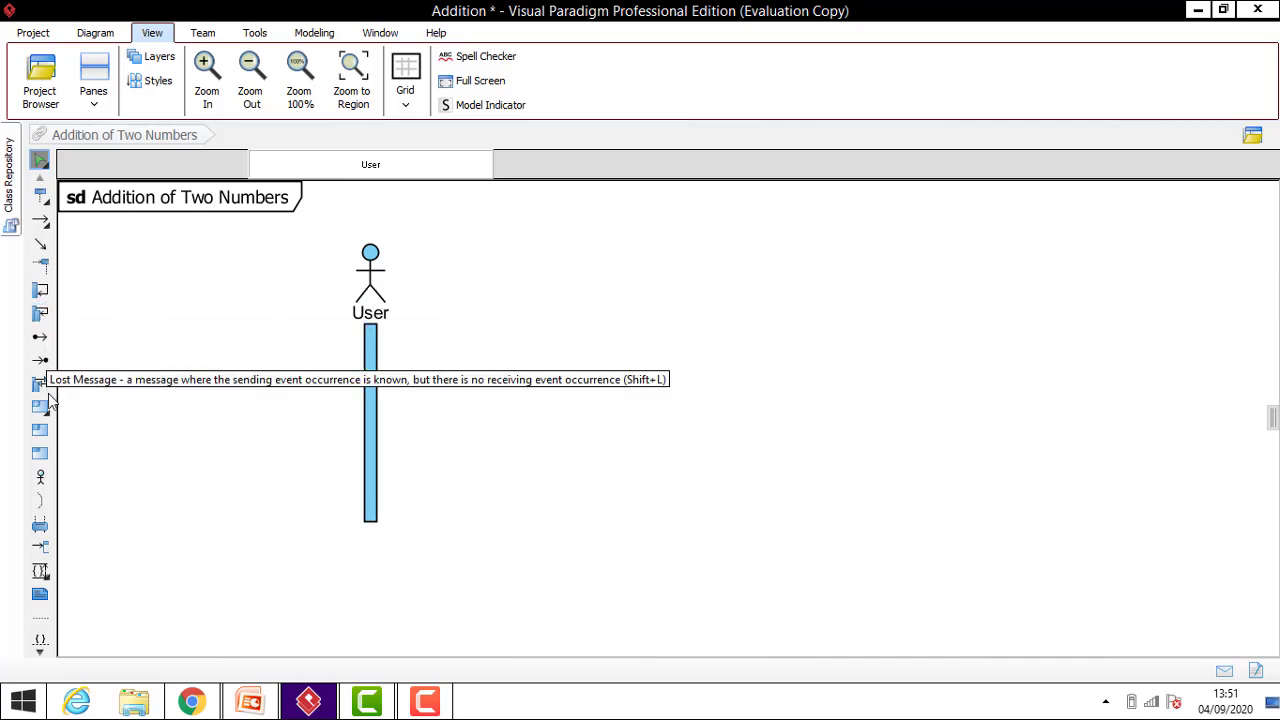
click(380, 310)
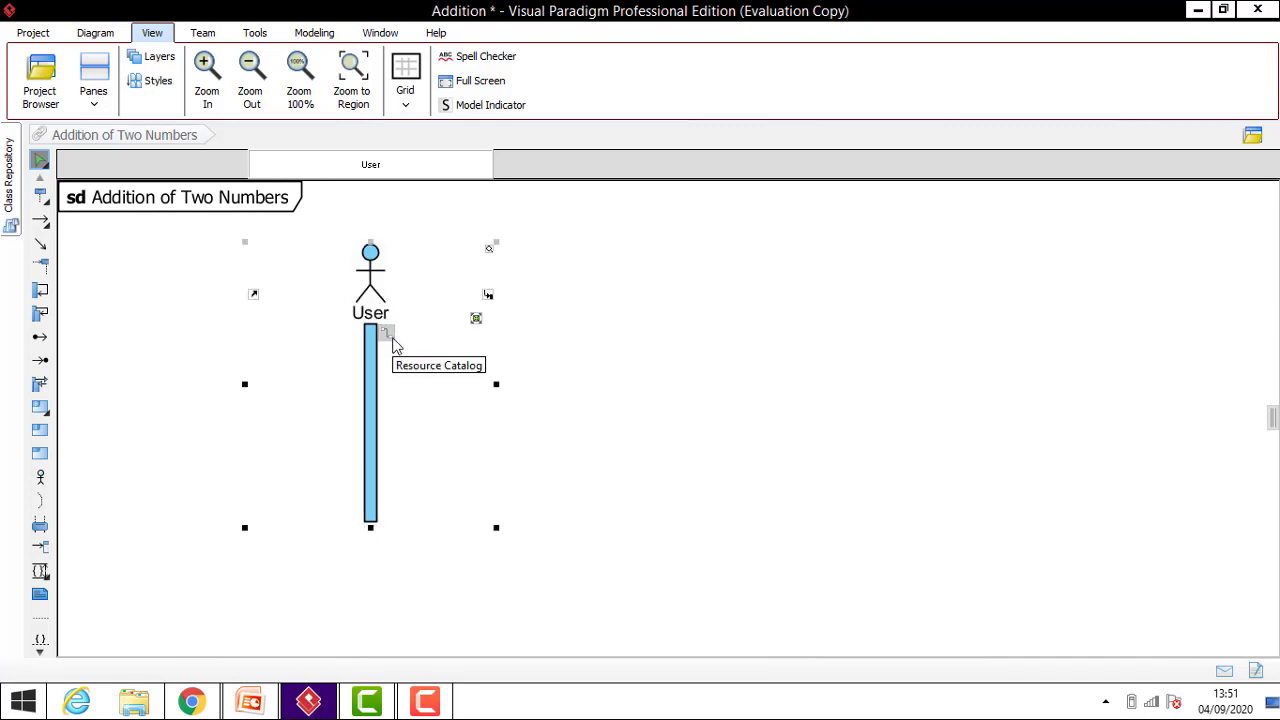
click(393, 341)
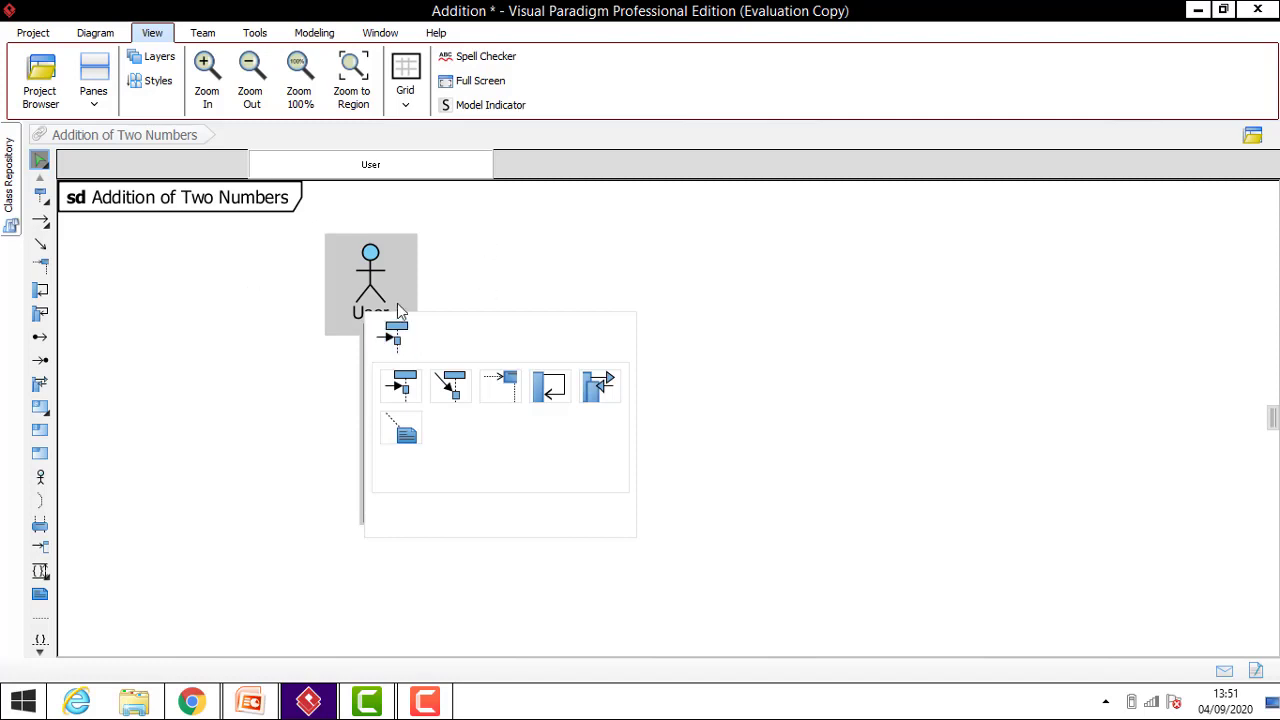
click(191, 383)
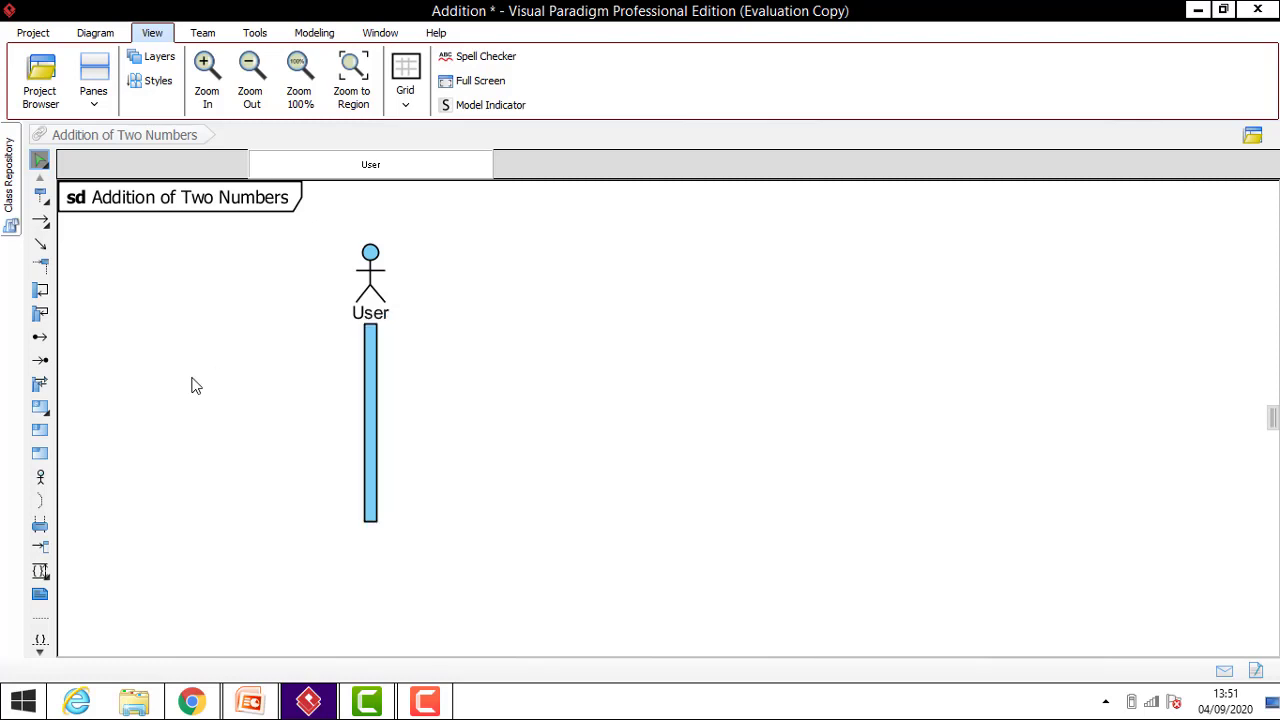
Step: Create a message from the User actor to a new lifeline beside it and name the lifeline Inputs
click(353, 305)
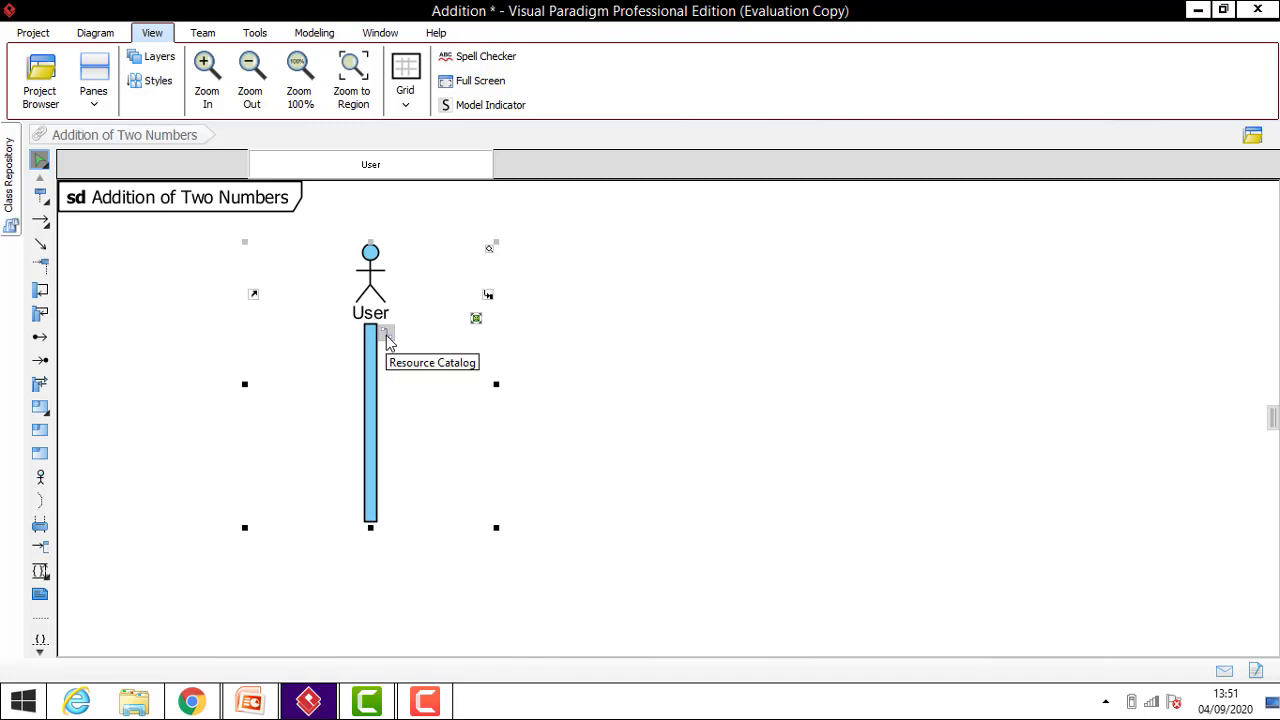
click(385, 335)
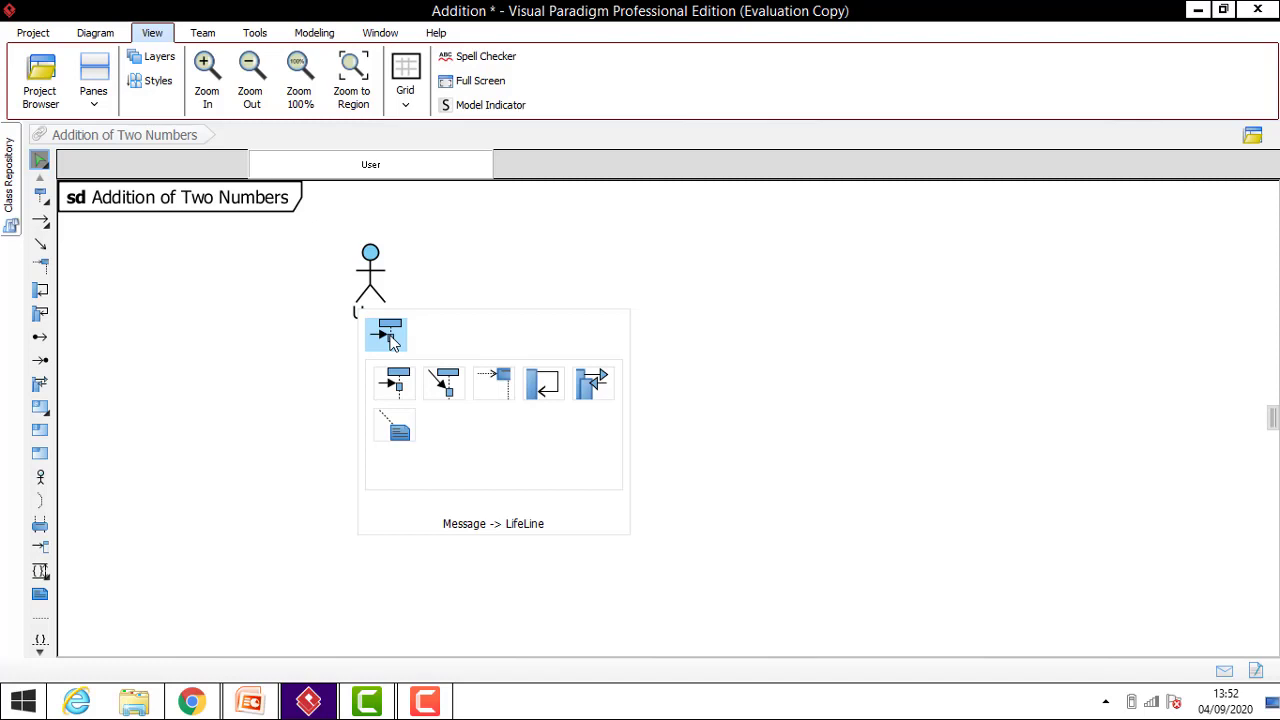
click(392, 342)
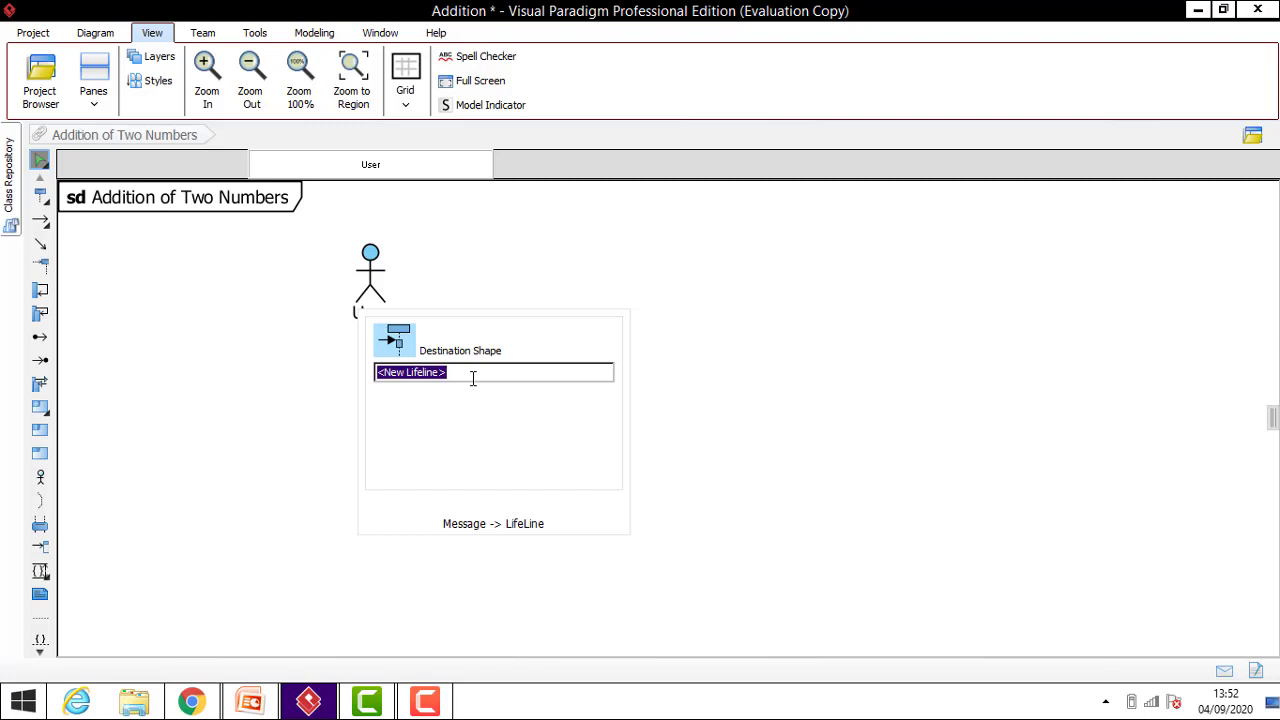
key(Escape)
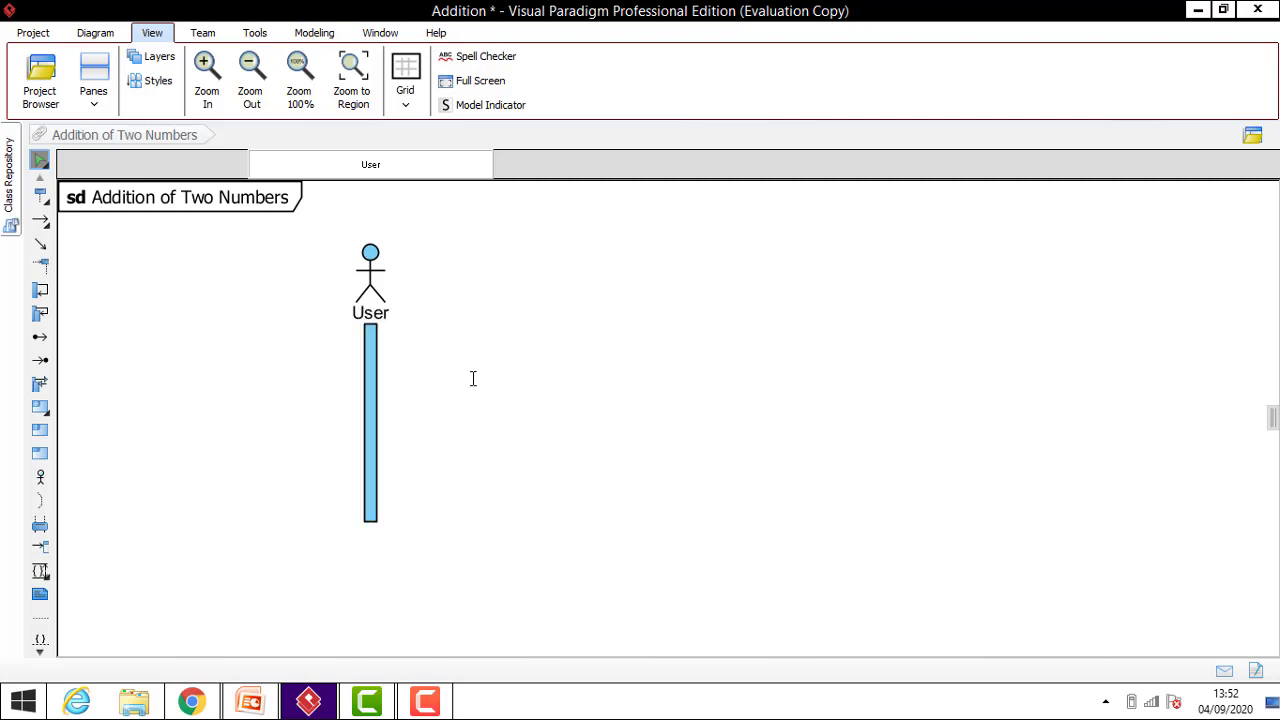
click(583, 321)
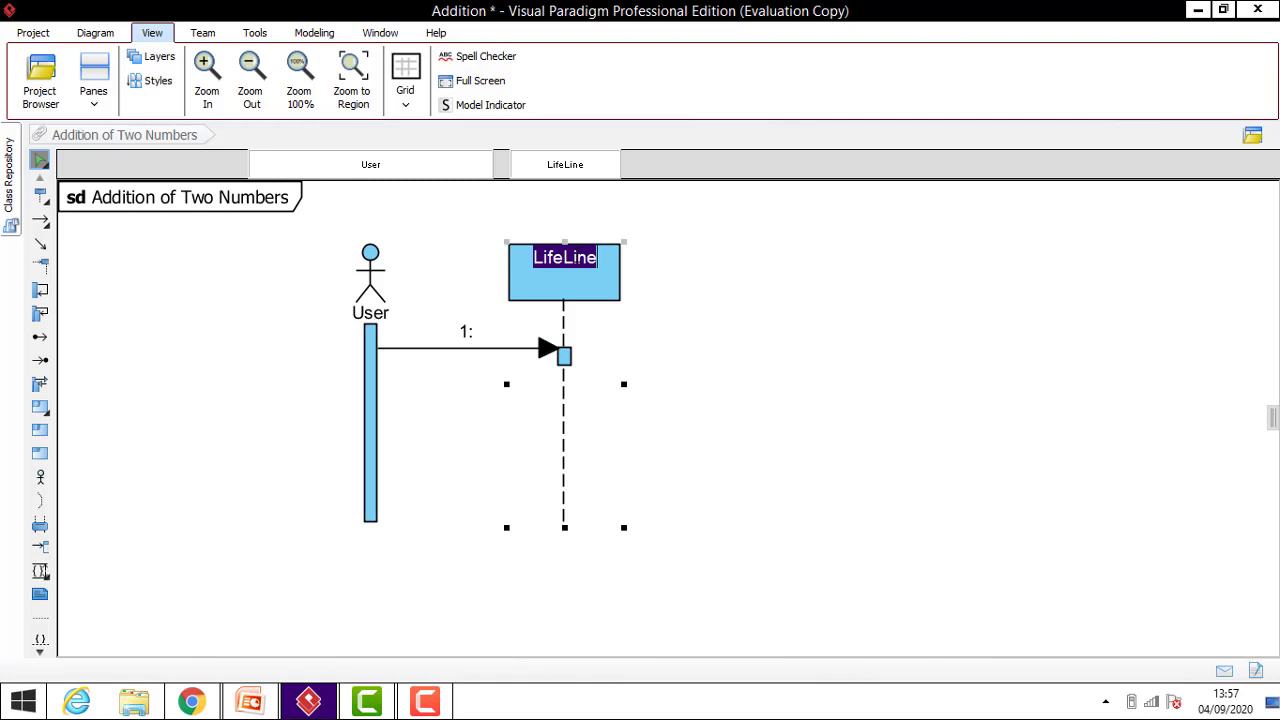
text(In)
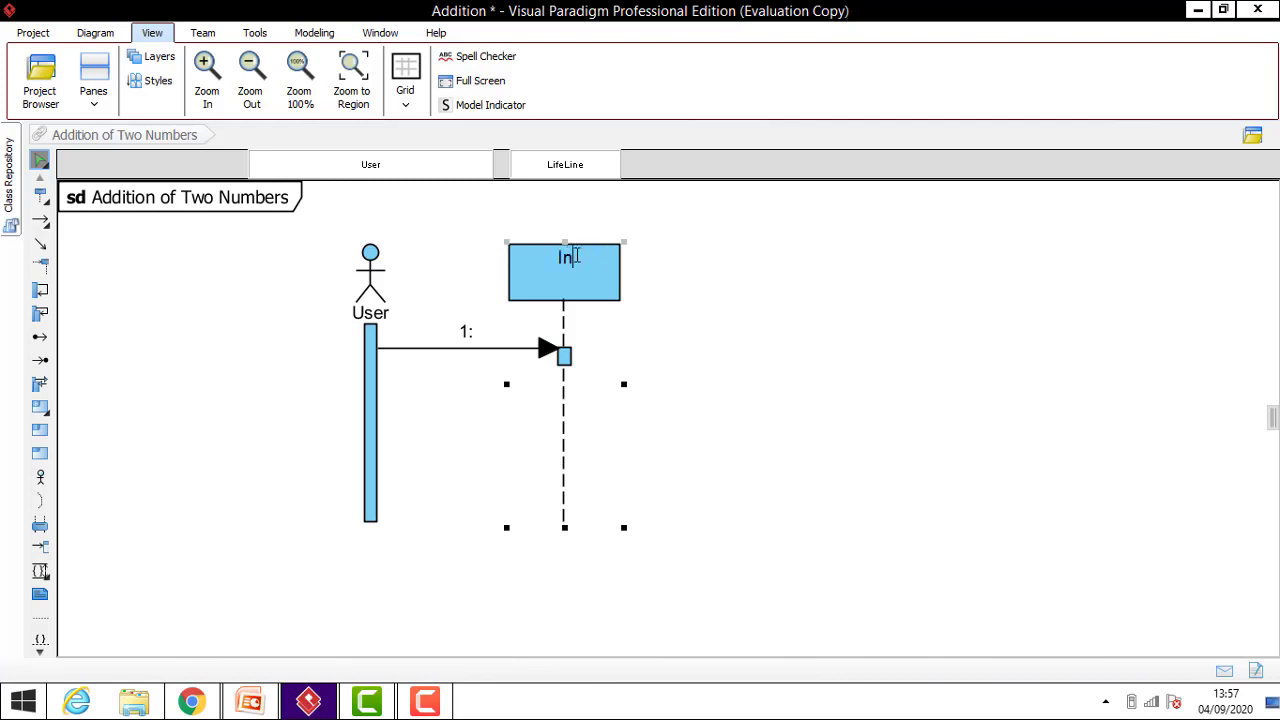
text(puts)
click(741, 313)
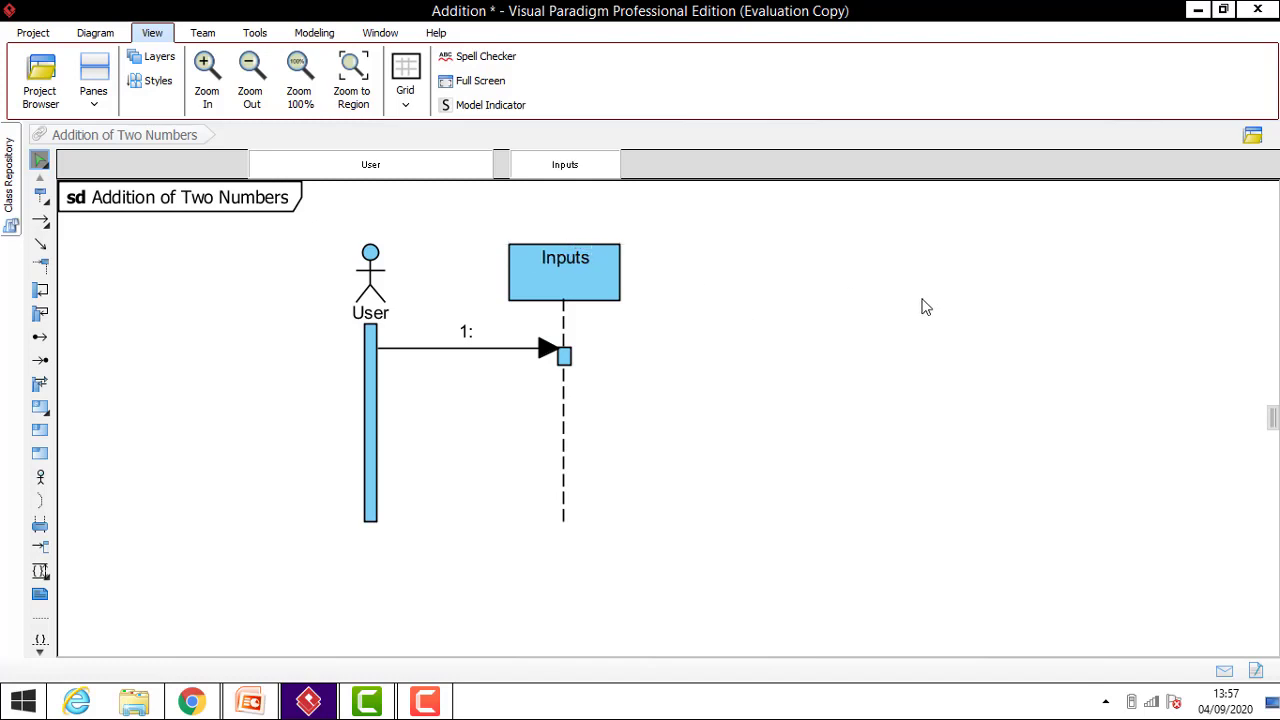
Step: Label the message from User to Inputs as "N1,N2"
click(600, 288)
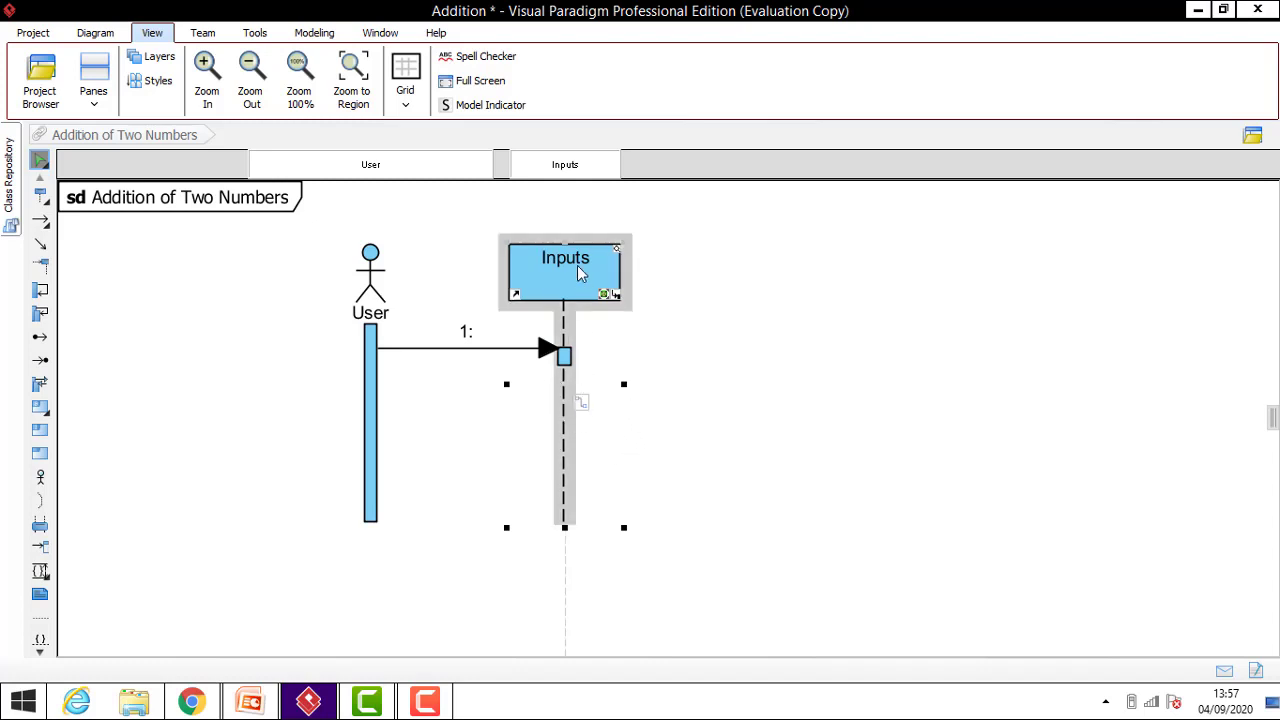
click(960, 371)
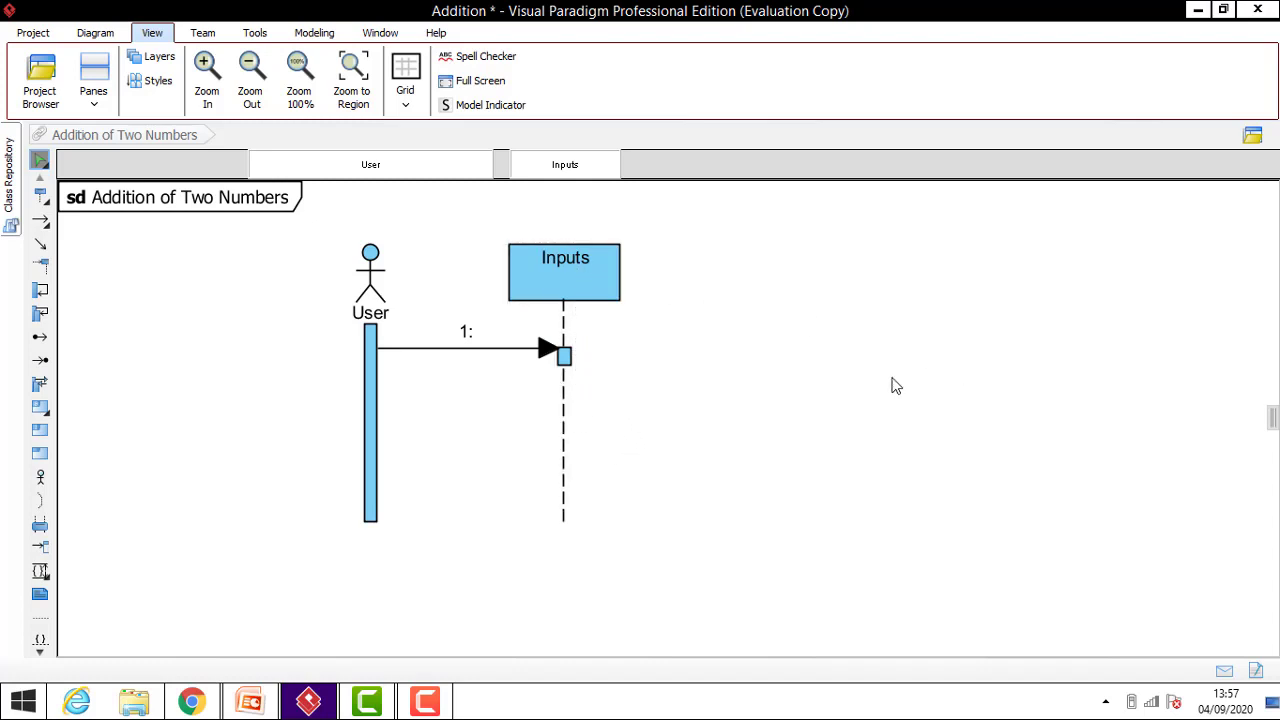
click(464, 332)
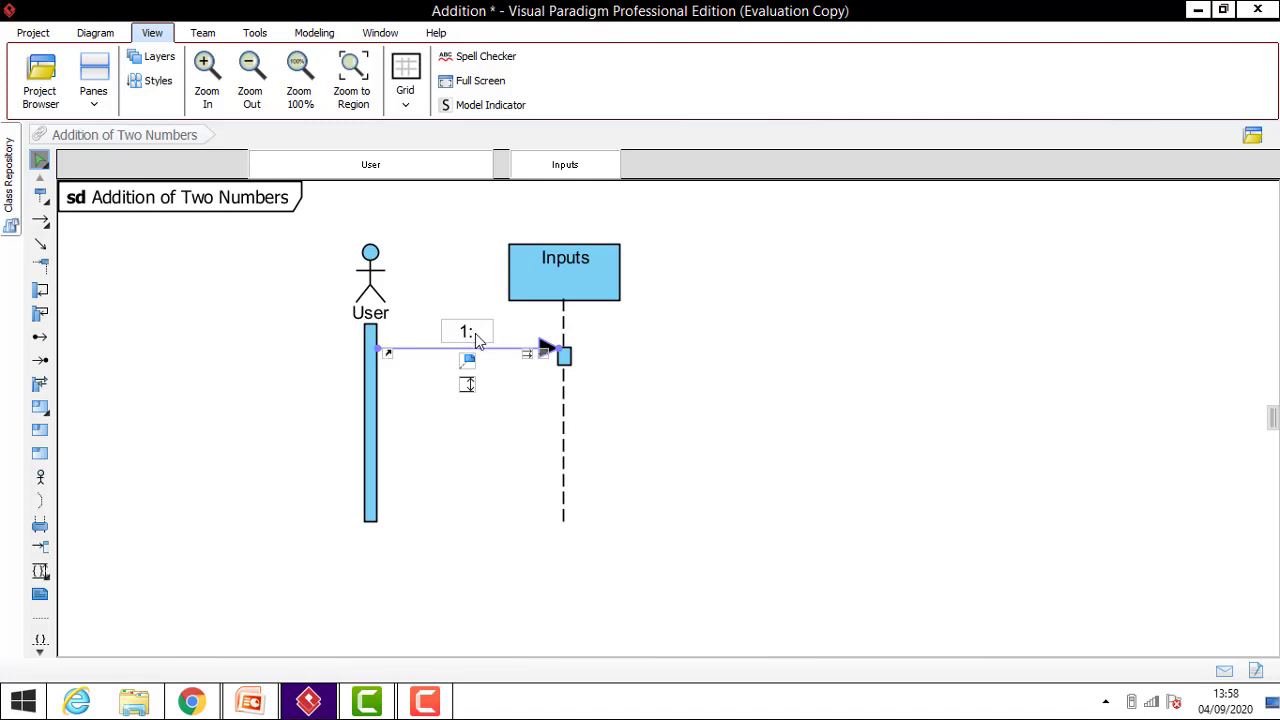
click(475, 338)
double_click(476, 335)
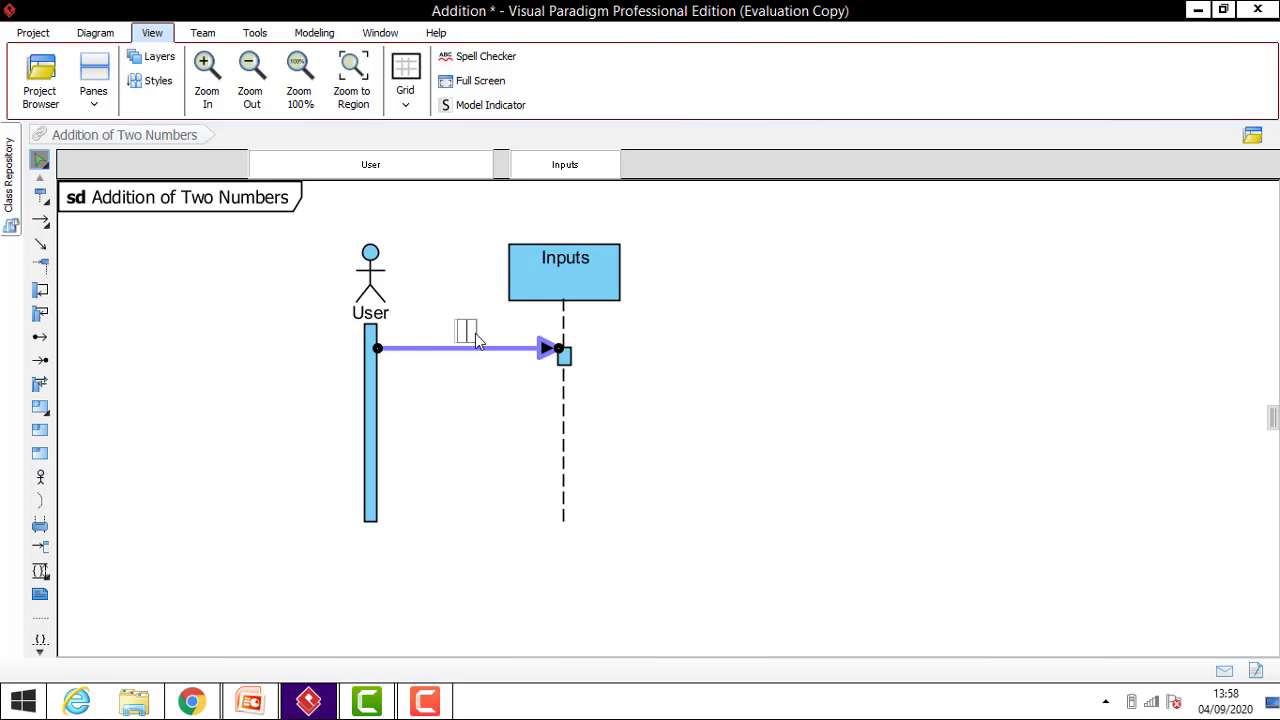
text(N1,N2)
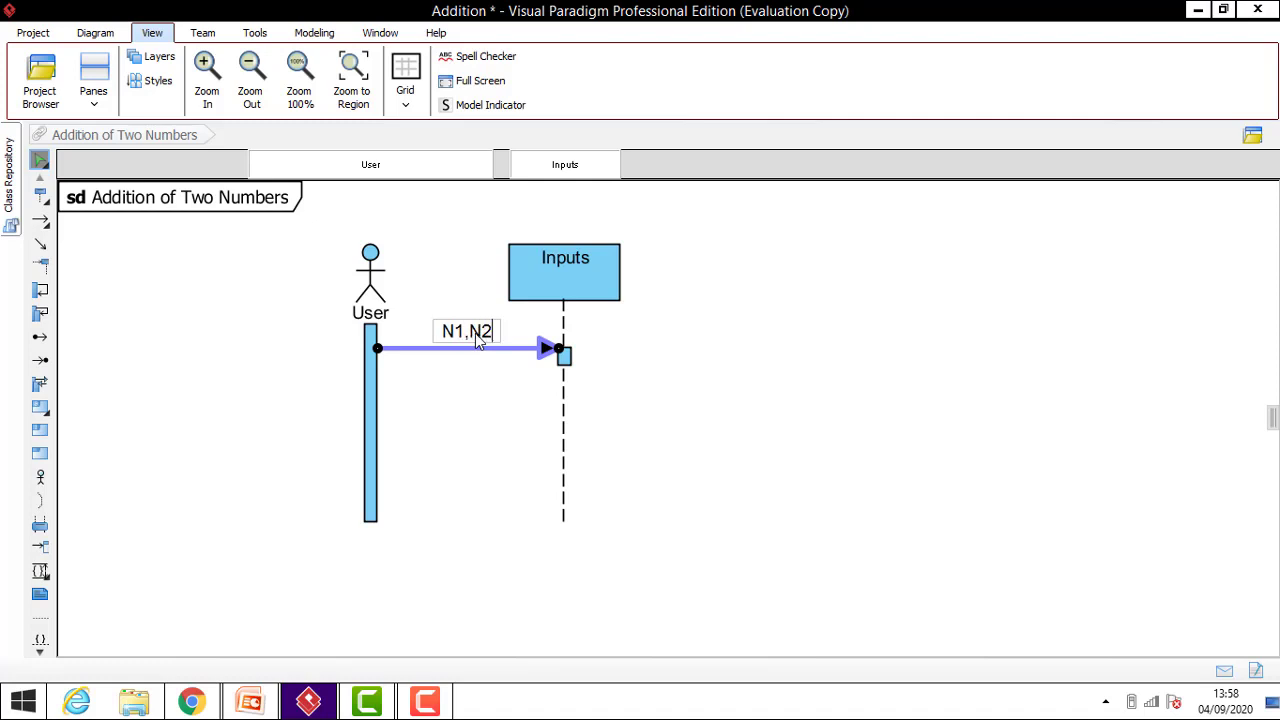
key(Return)
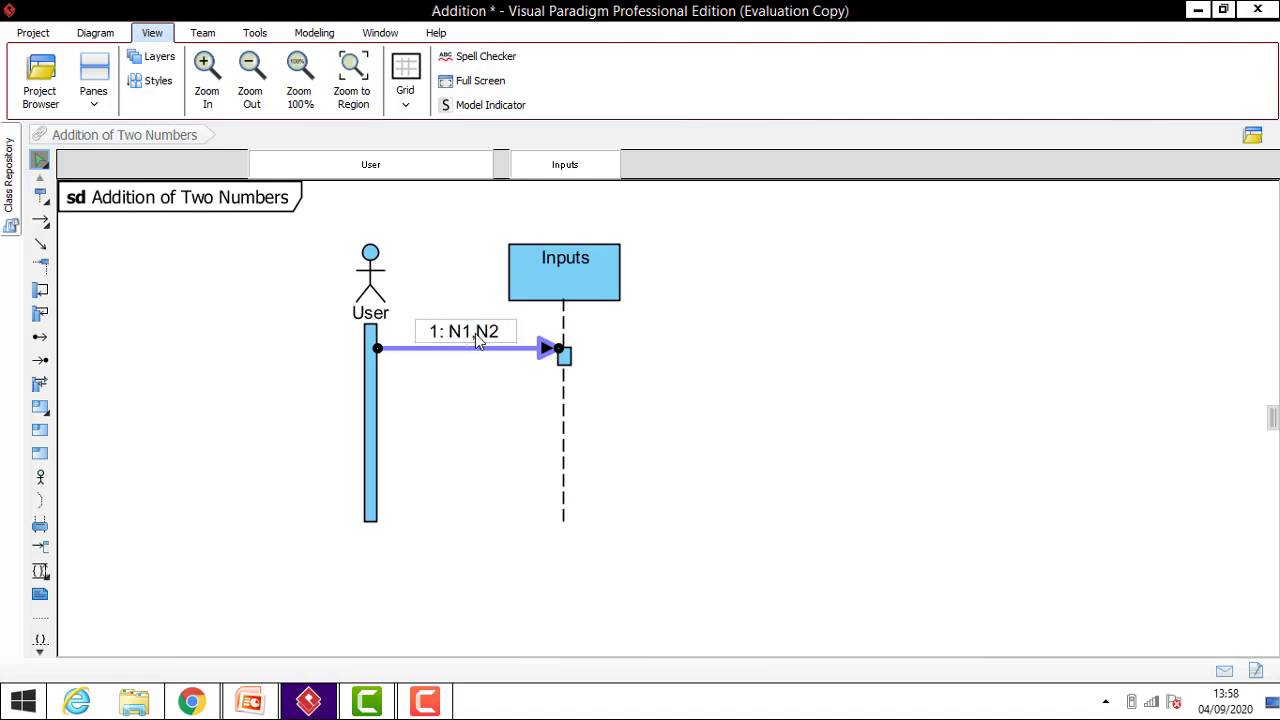
Step: Create a message from the Inputs activation to a new lifeline beside it and name the lifeline Sum
click(610, 320)
click(440, 349)
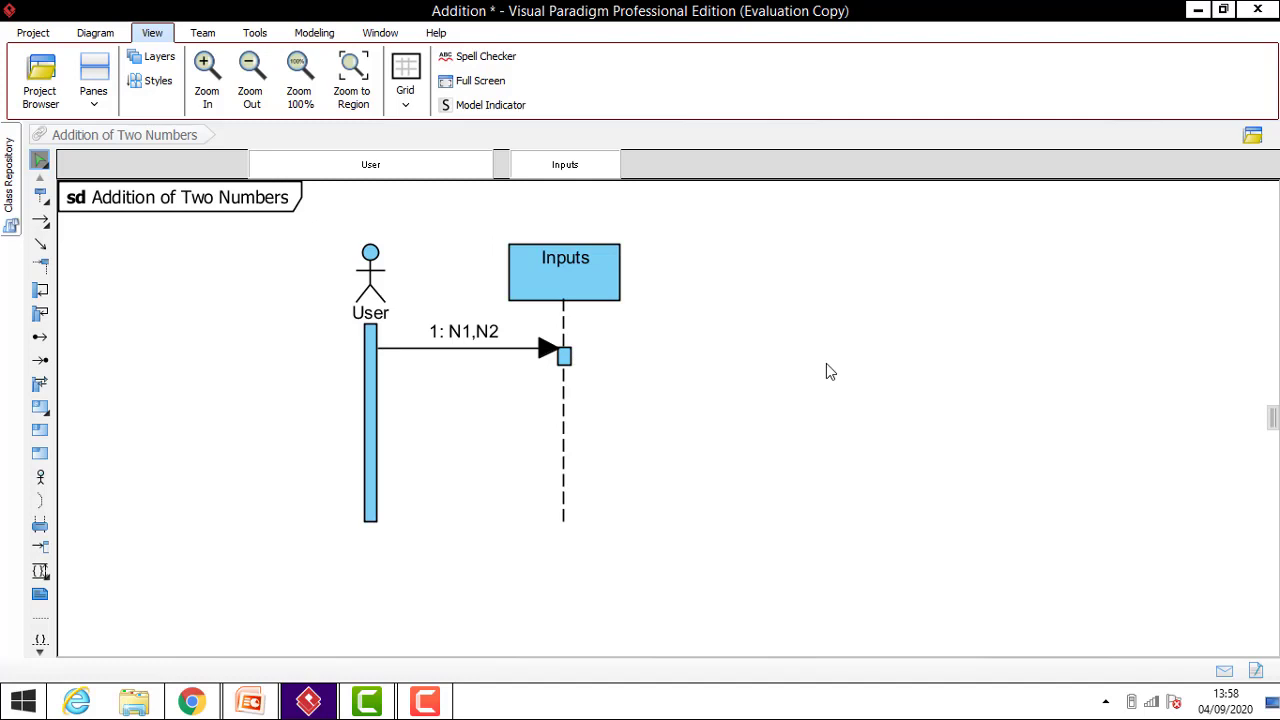
click(560, 291)
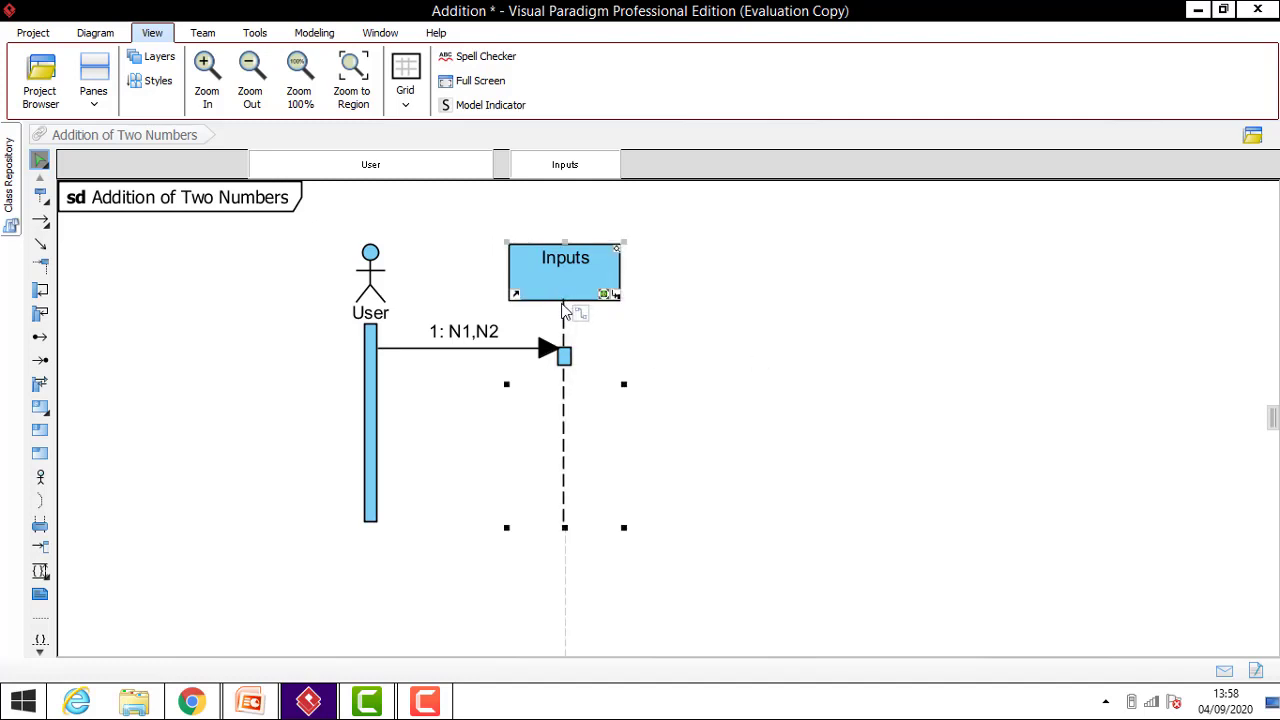
click(569, 366)
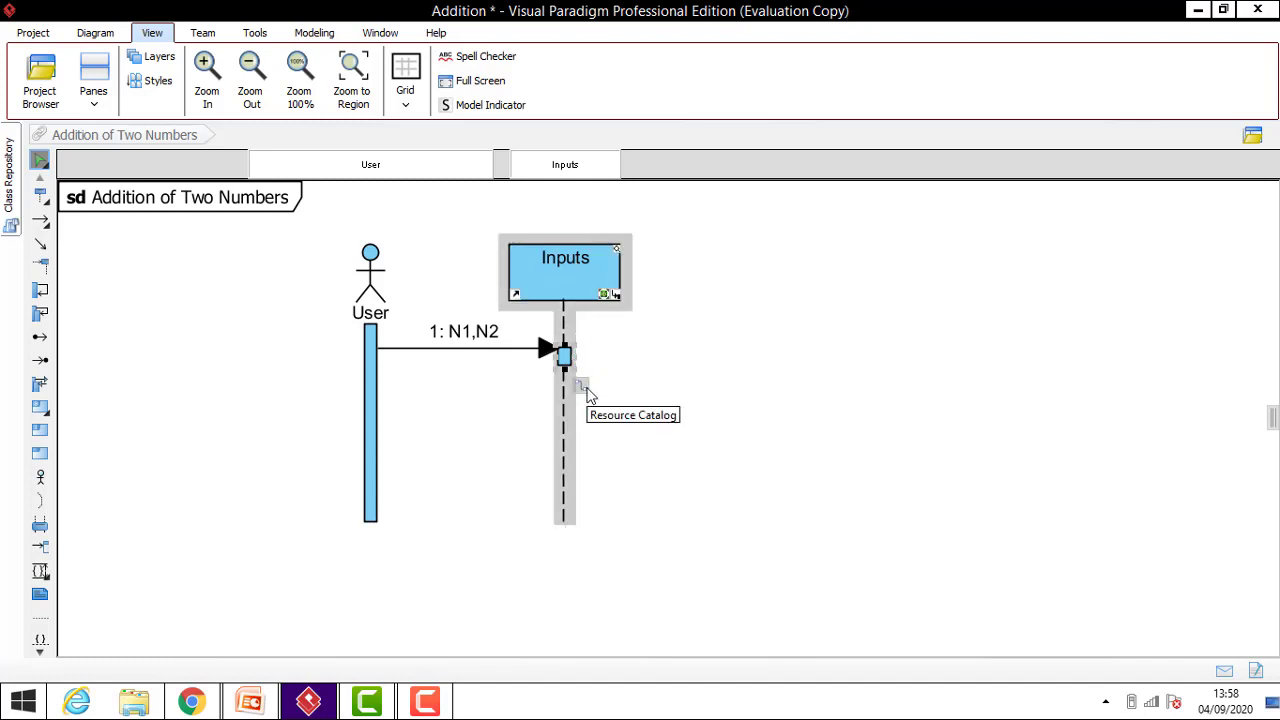
click(587, 391)
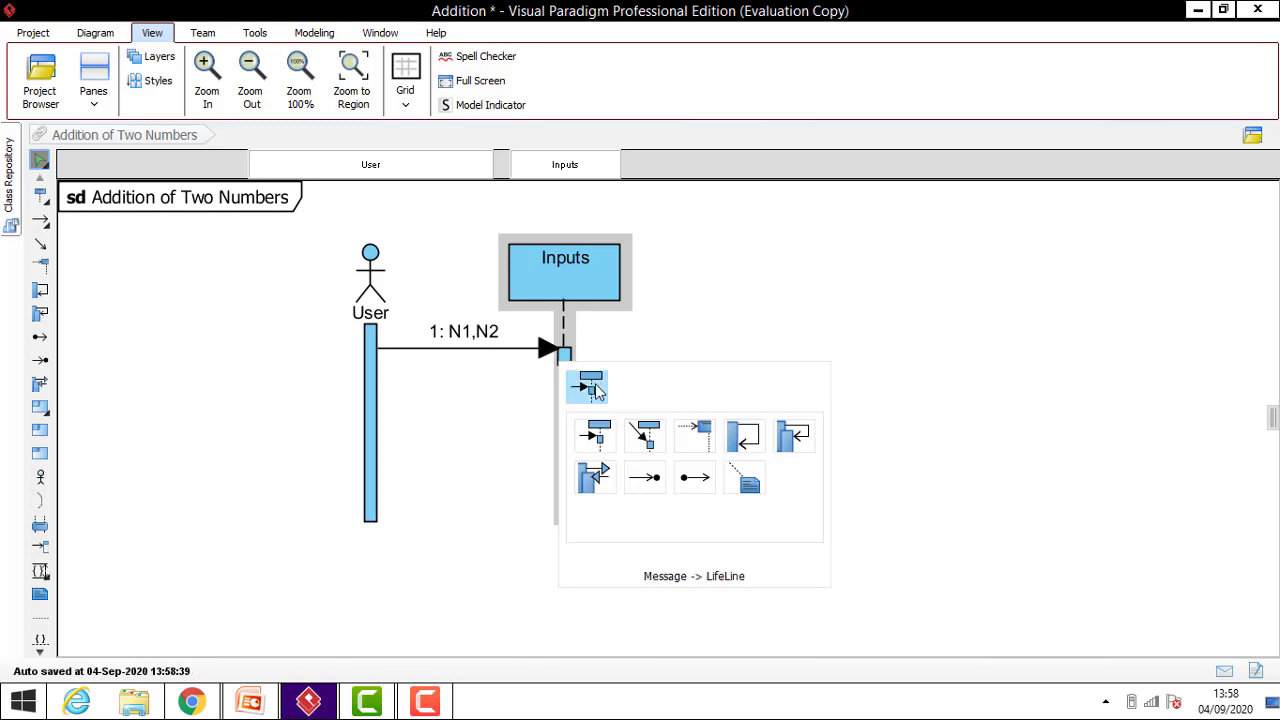
click(593, 390)
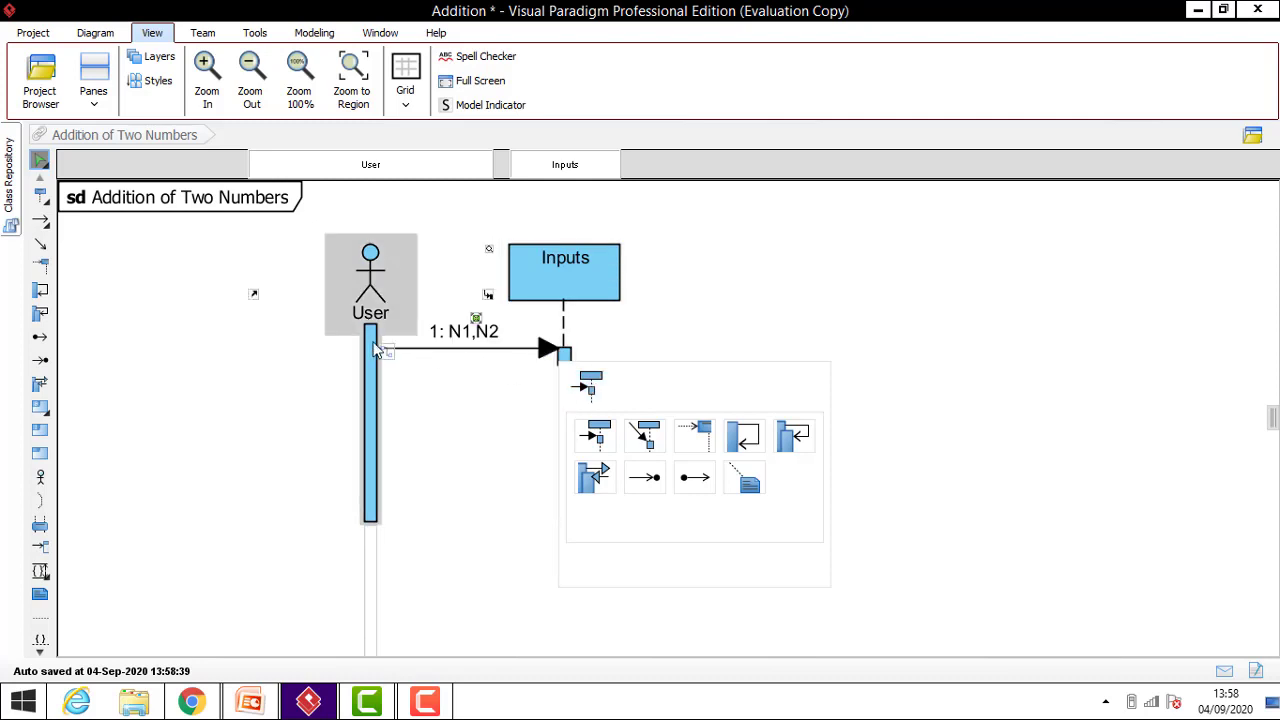
click(594, 390)
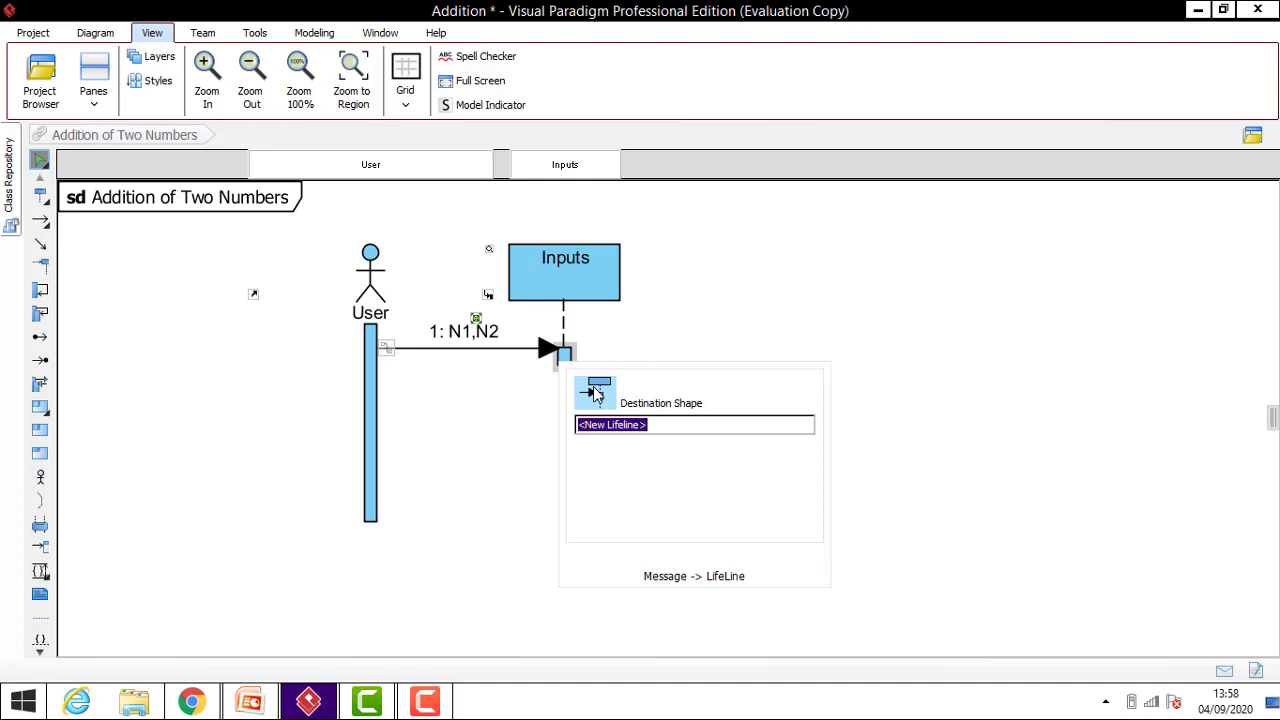
click(595, 392)
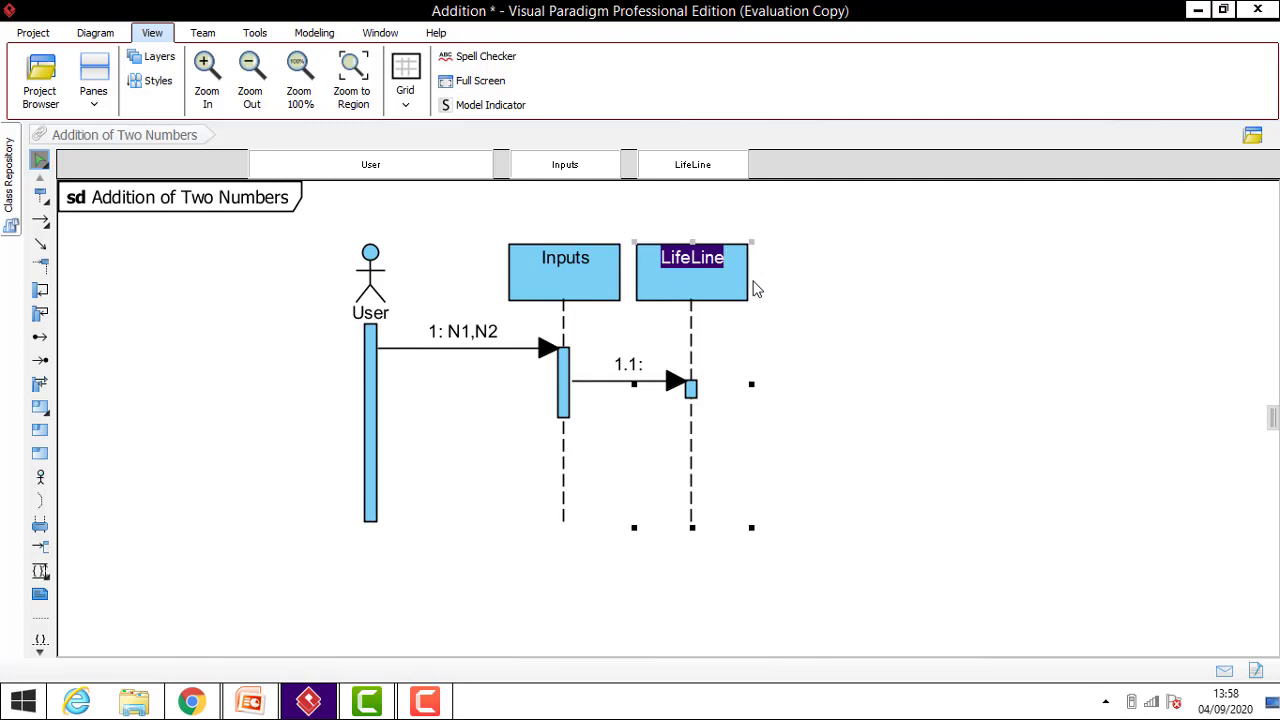
text(Sum)
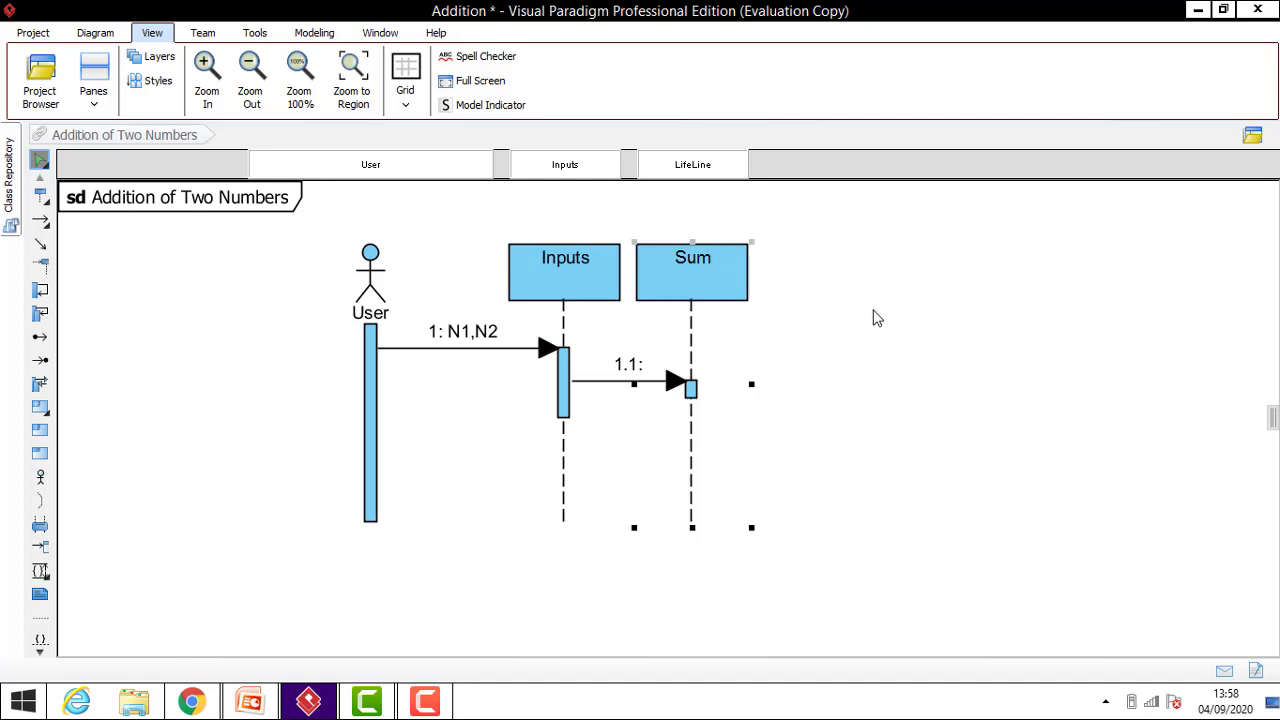
click(945, 337)
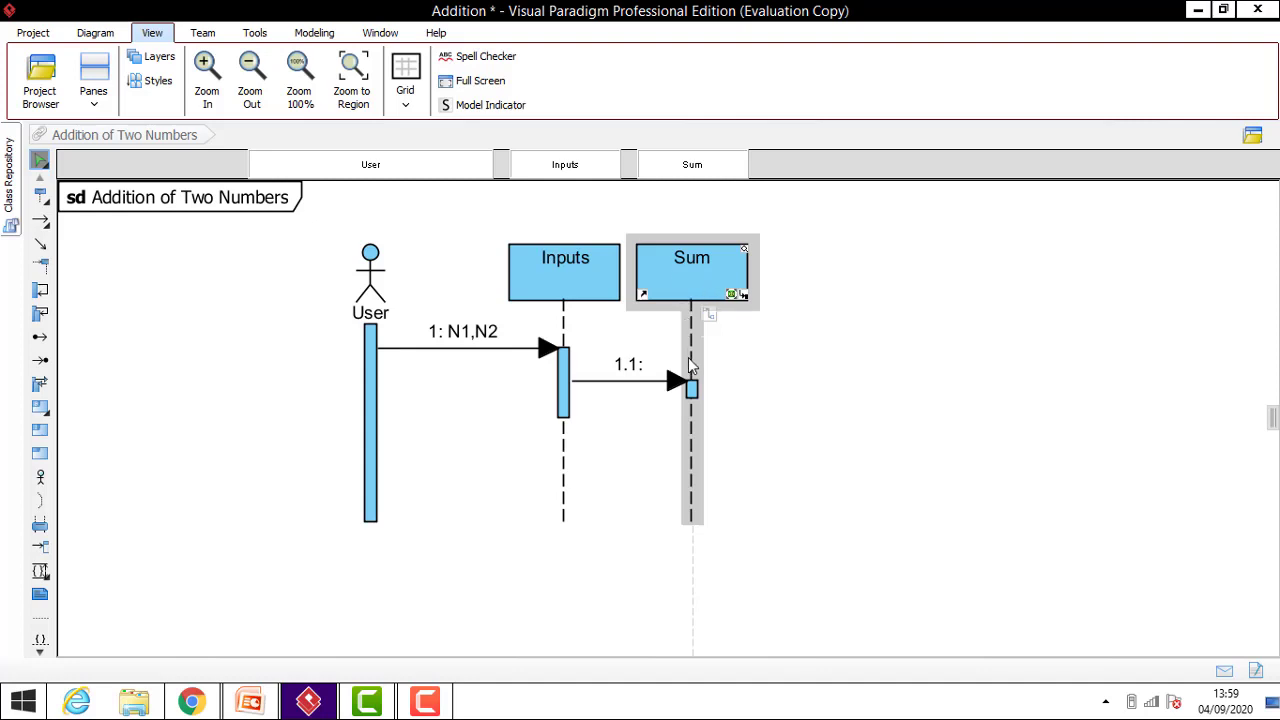
Step: Label the message from Inputs to Sum as "N1,N2"
click(627, 367)
double_click(627, 366)
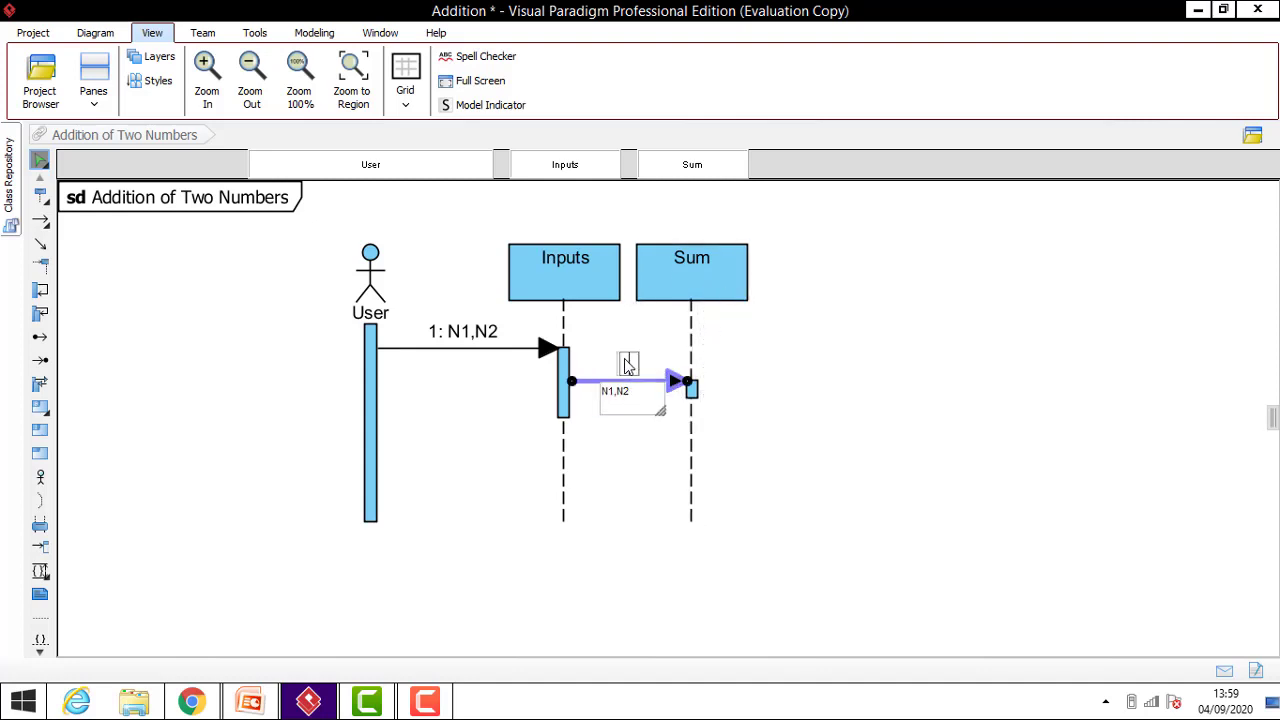
text(N1,N)
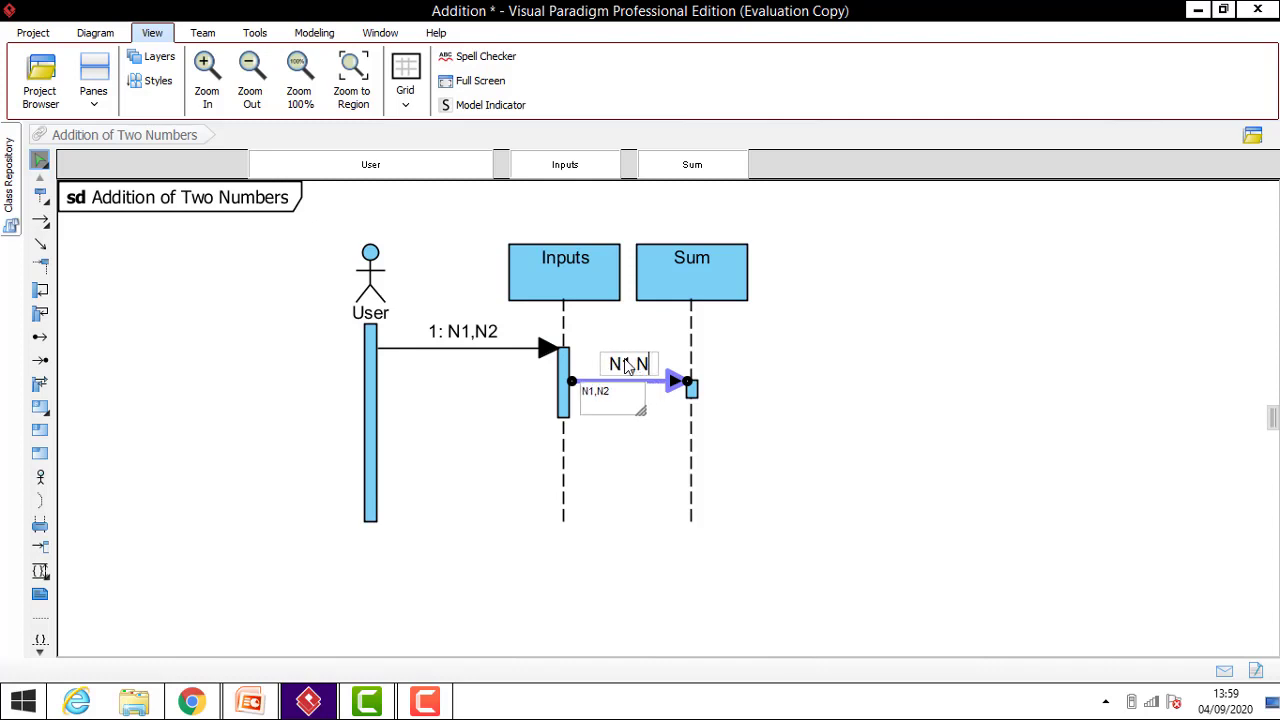
text(2)
click(862, 336)
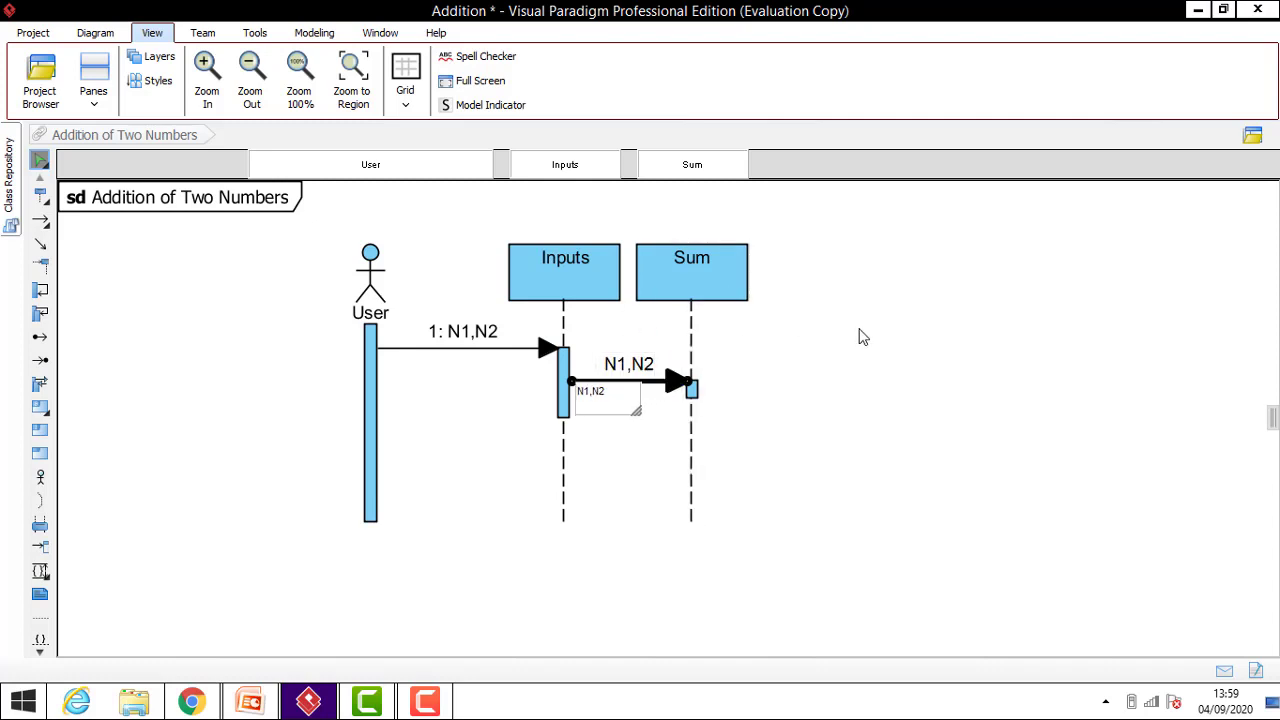
click(910, 361)
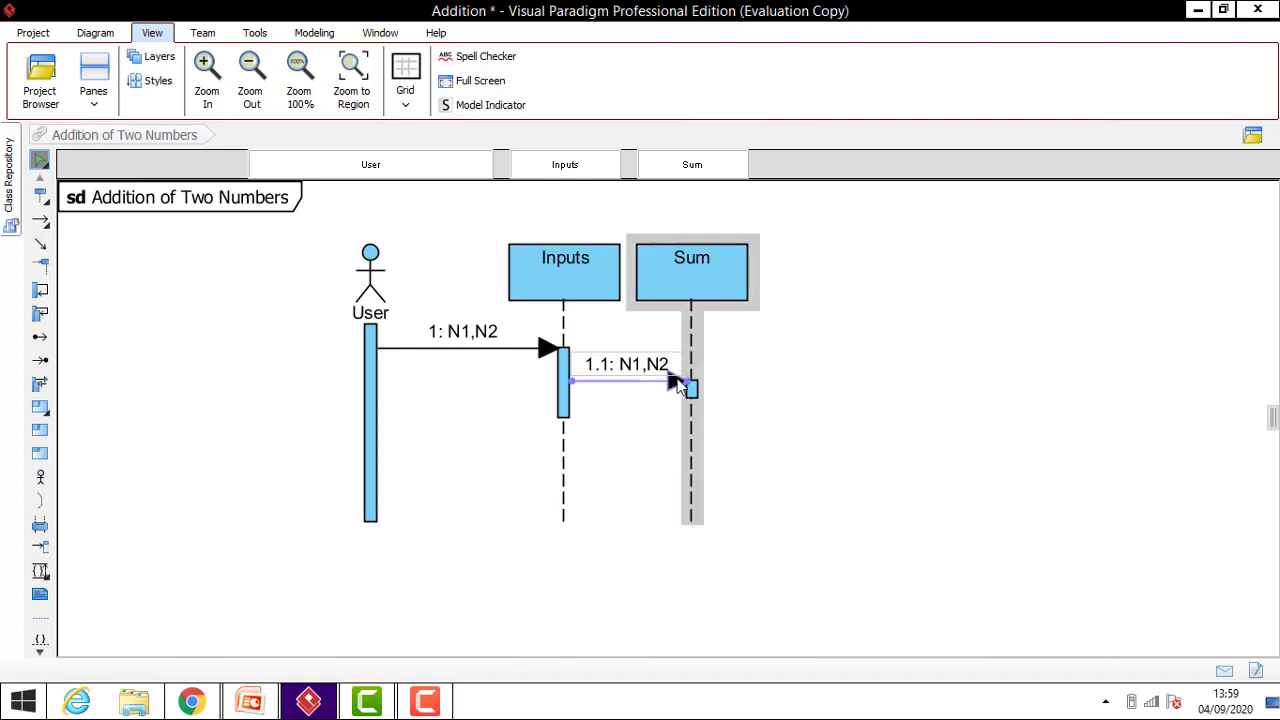
Step: Create a message from the Sum activation to a new lifeline beside it and name the lifeline Result
click(470, 338)
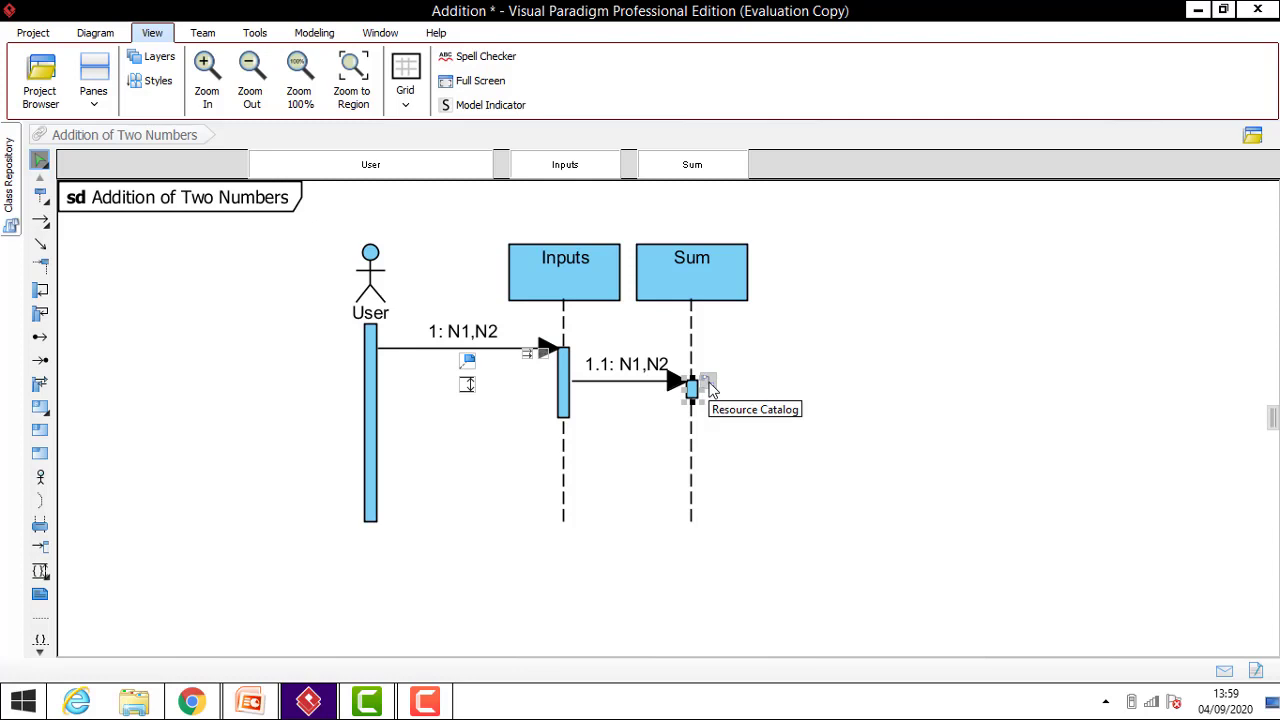
click(709, 386)
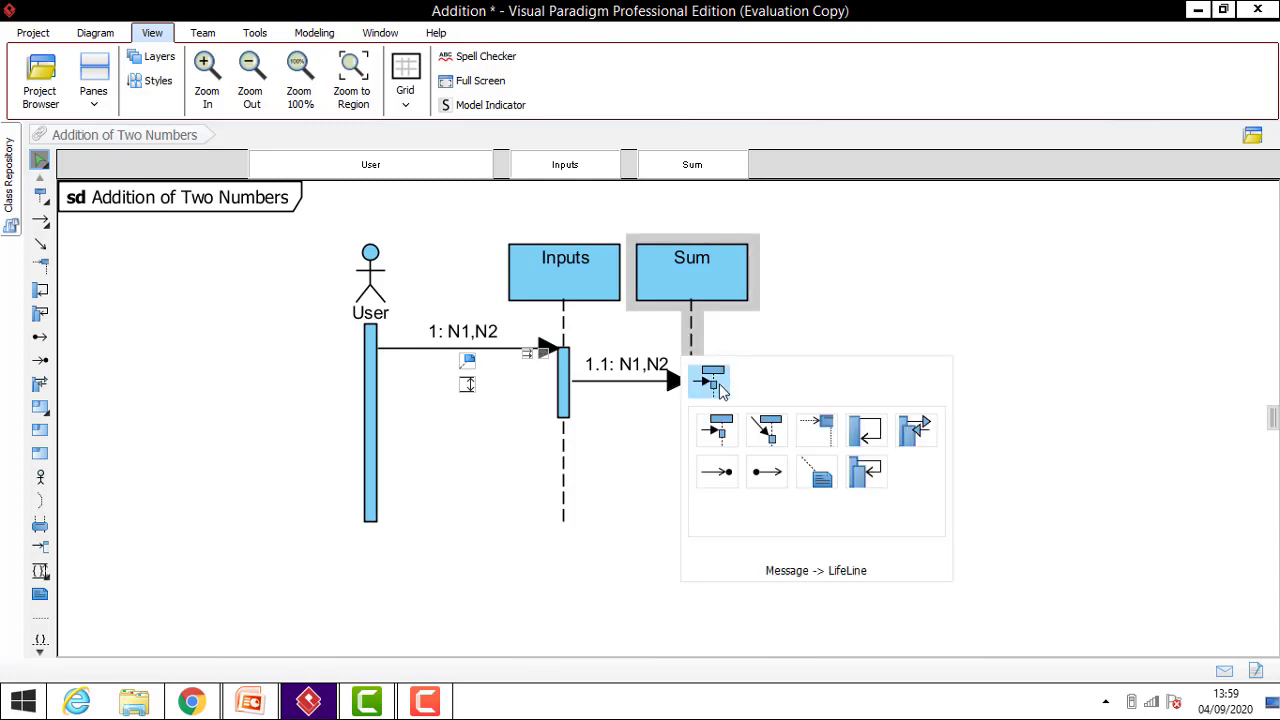
click(716, 387)
key(Return)
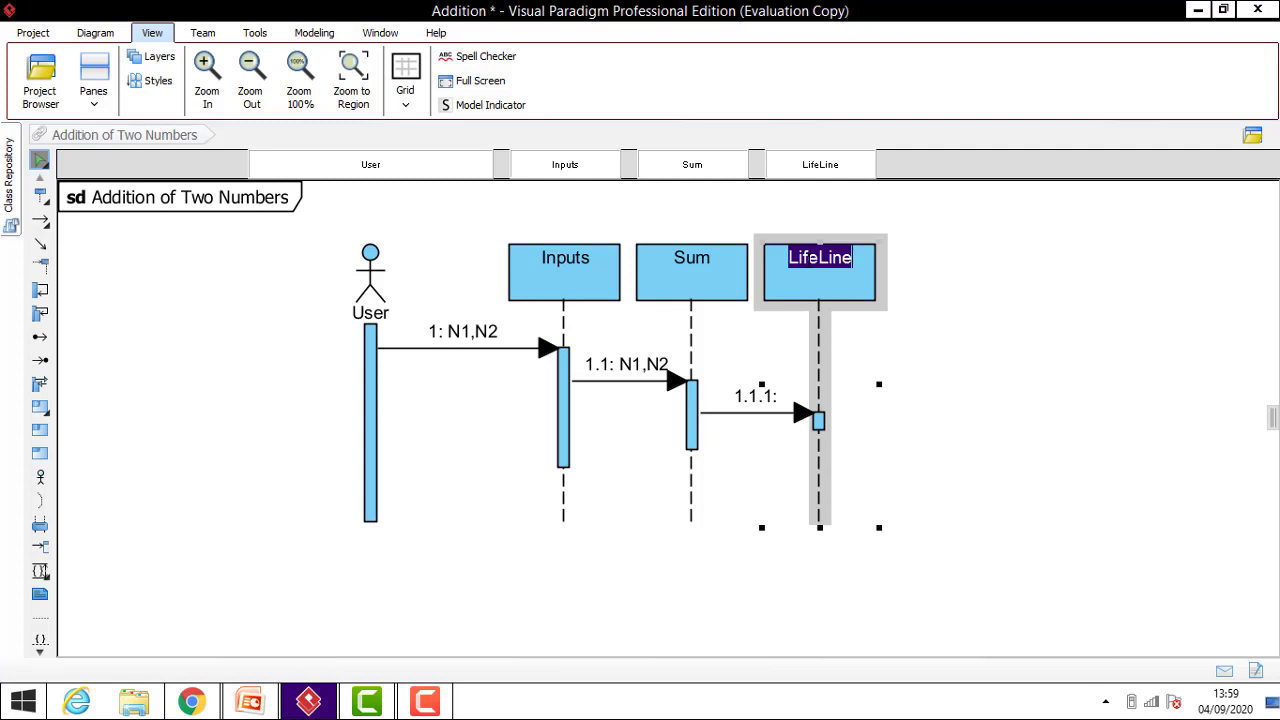
text(Resuly)
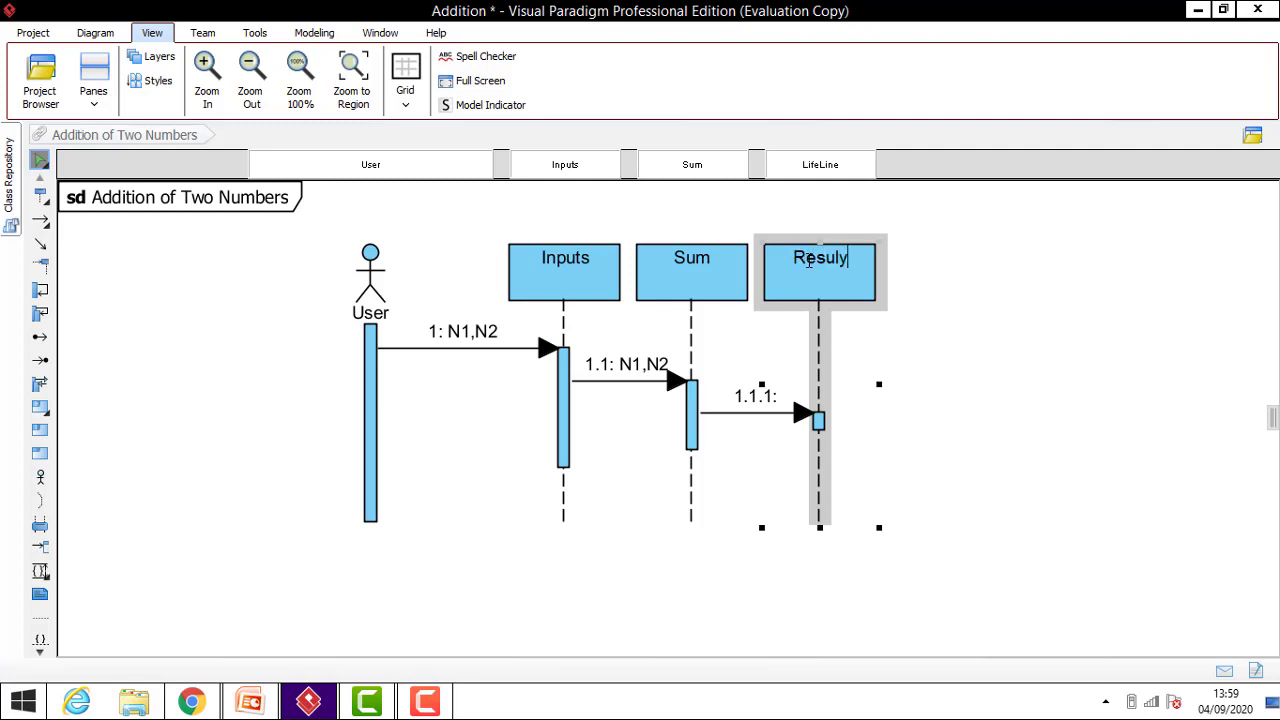
key(BackSpace)
text(t)
click(1005, 308)
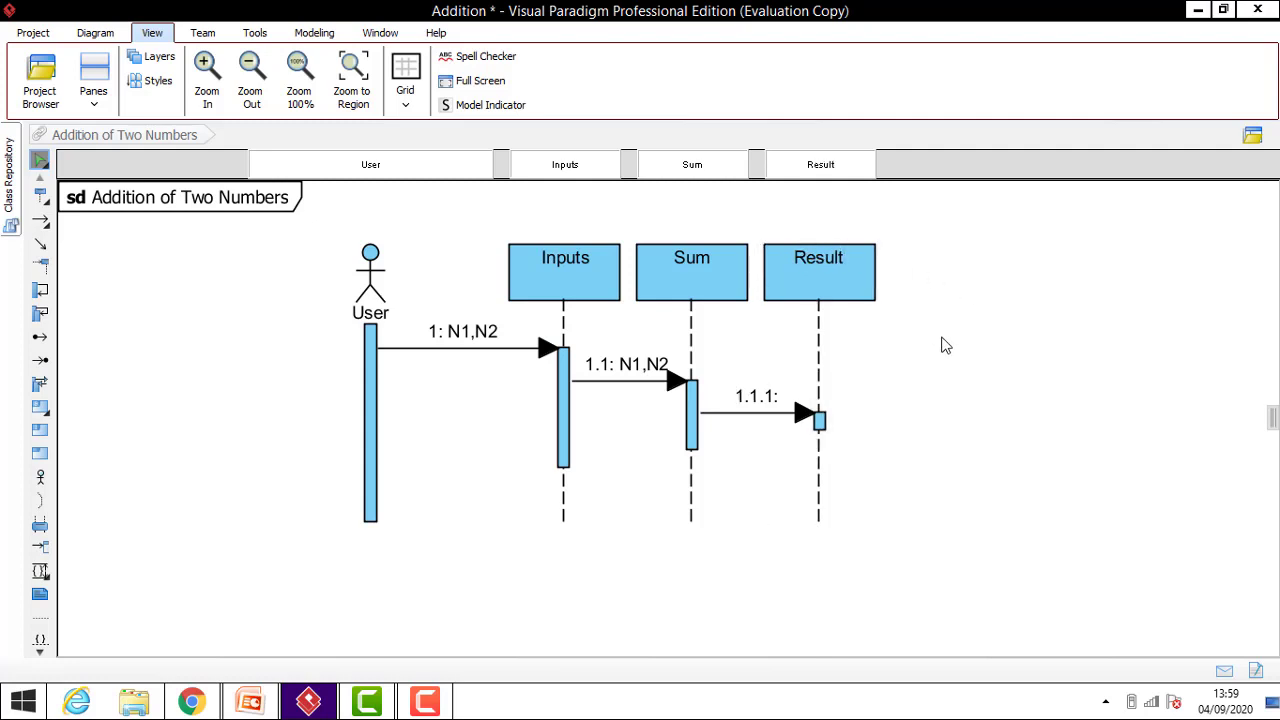
Step: Label the message from Sum to Result as "sum"
click(752, 414)
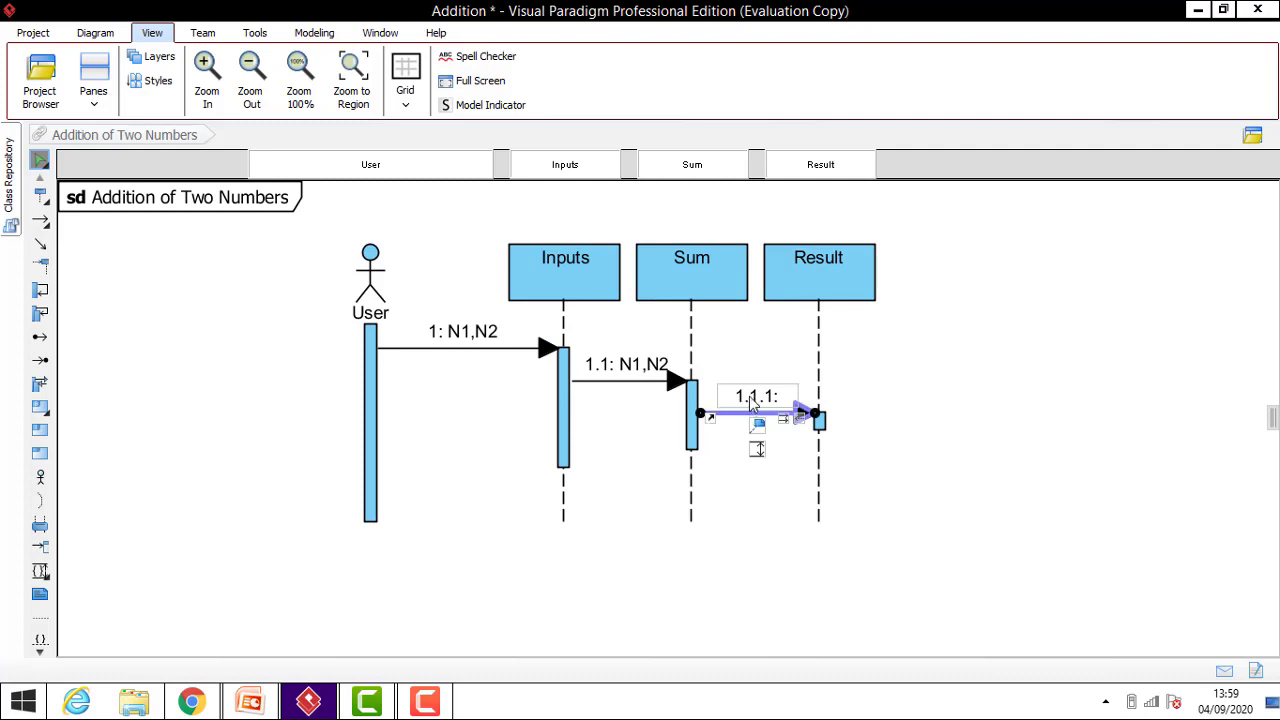
double_click(752, 398)
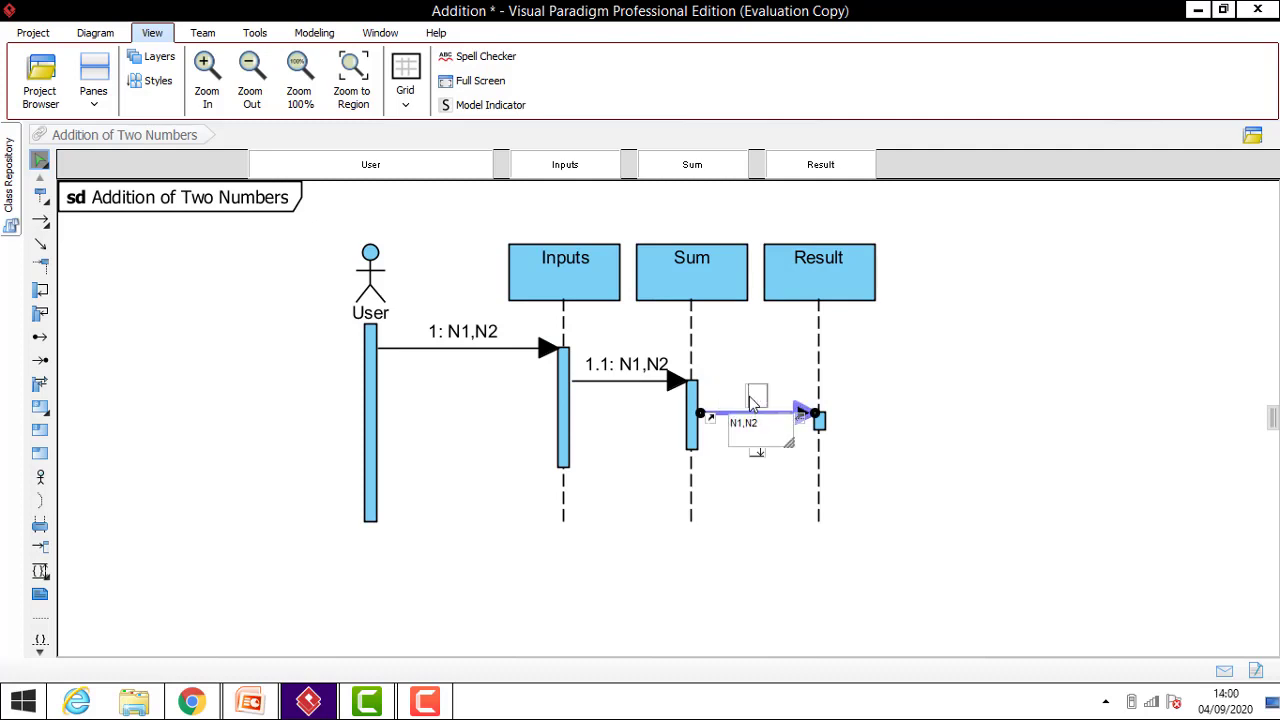
text(sum)
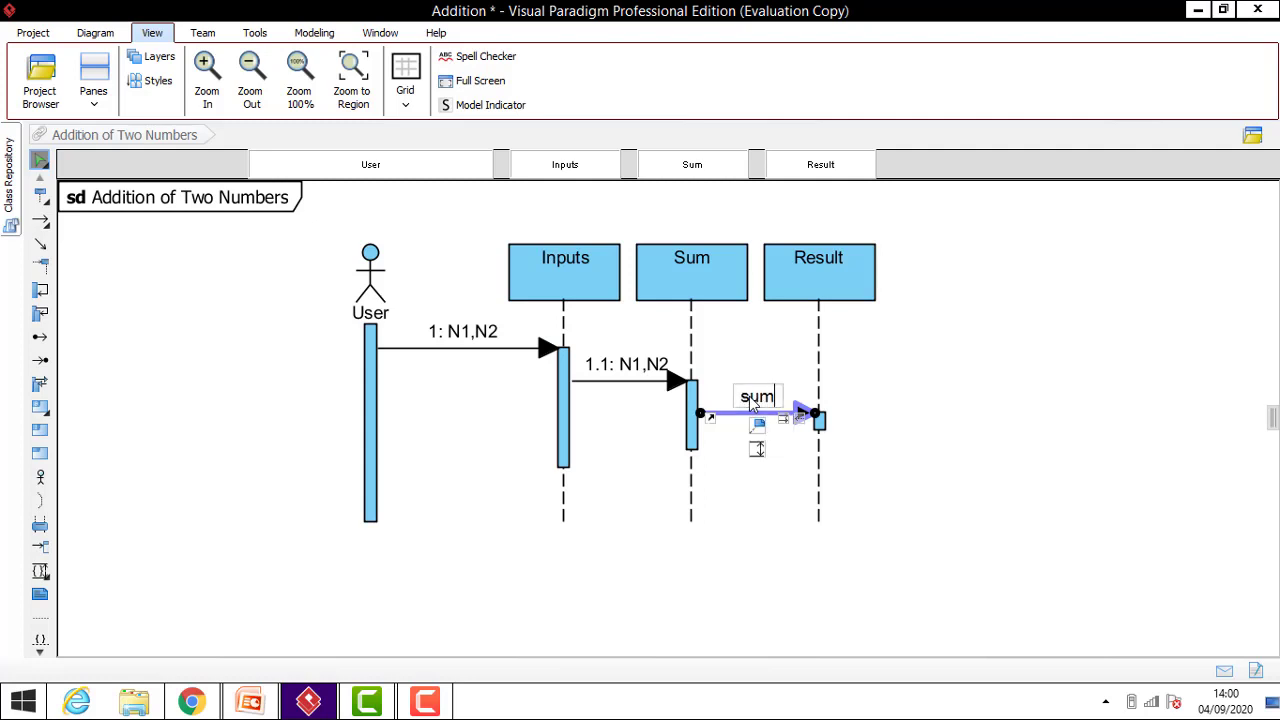
key(Return)
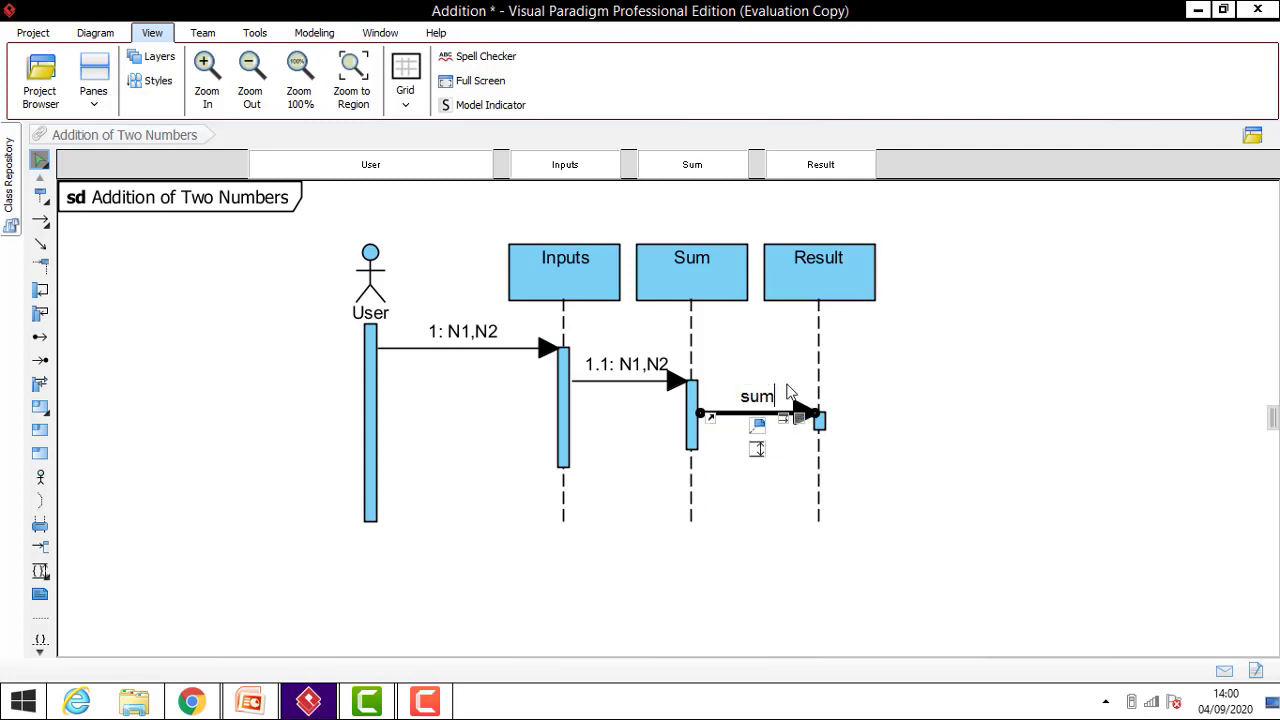
click(997, 393)
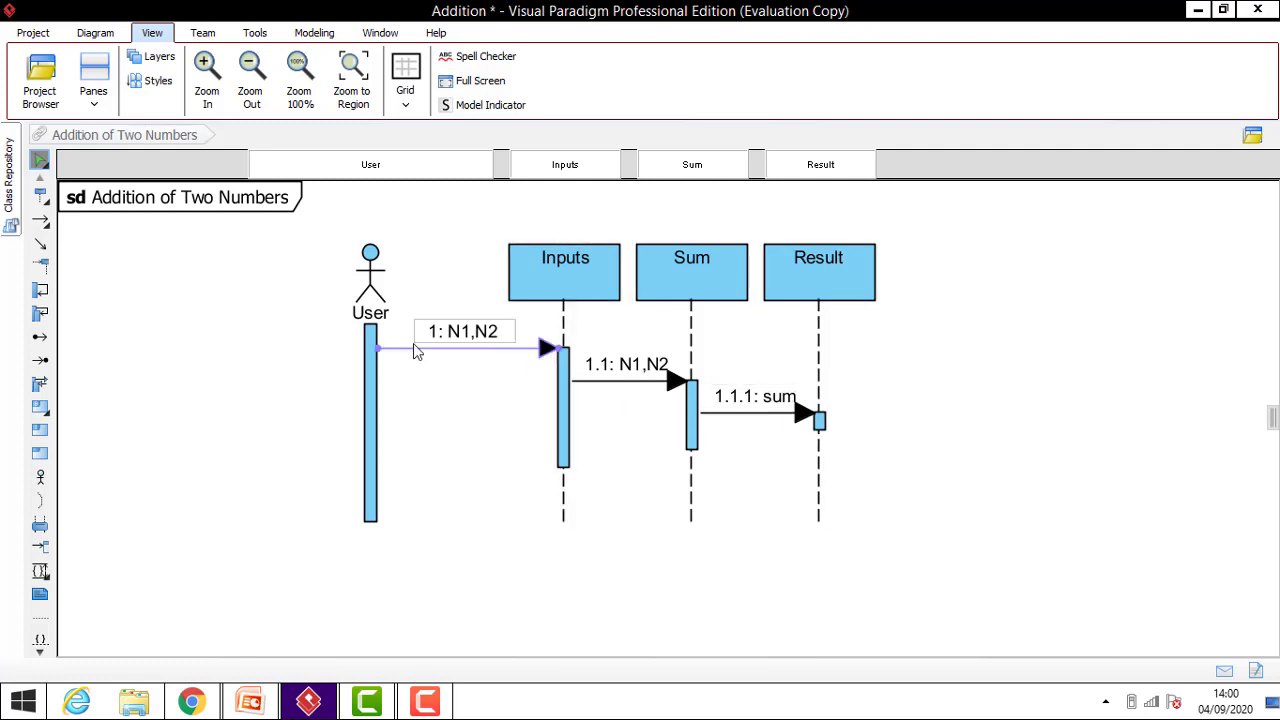
click(454, 349)
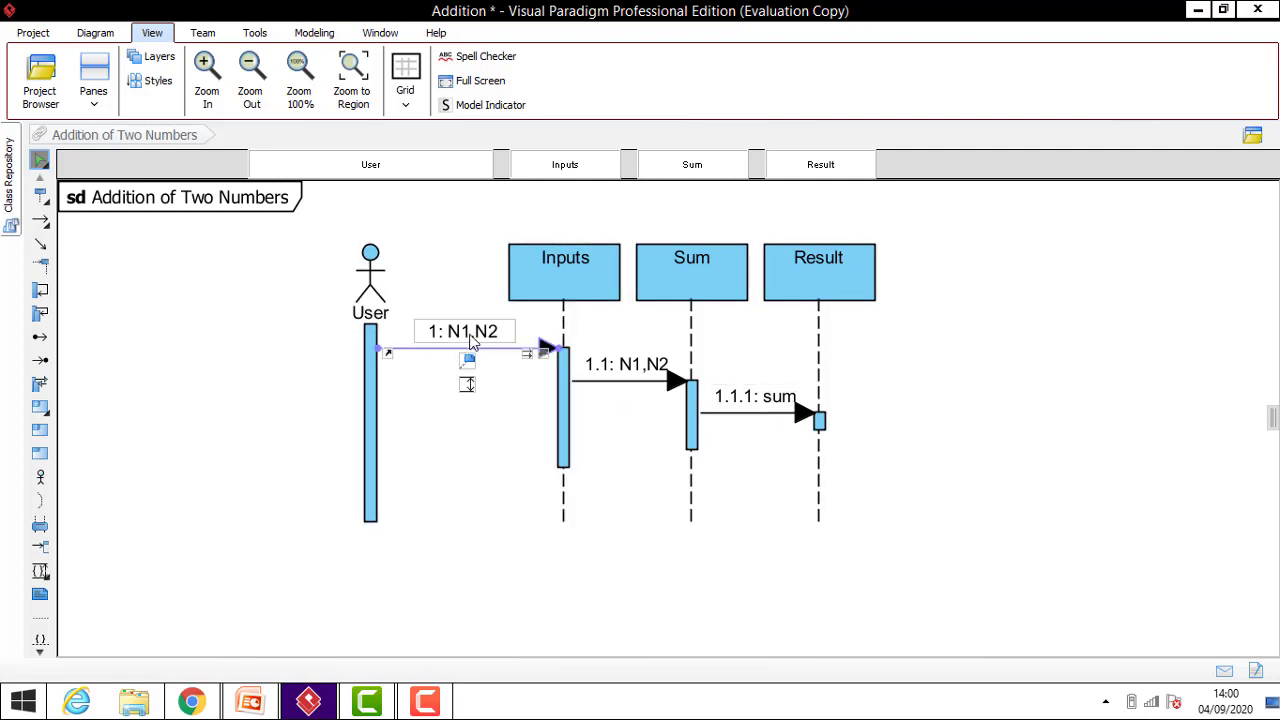
click(560, 274)
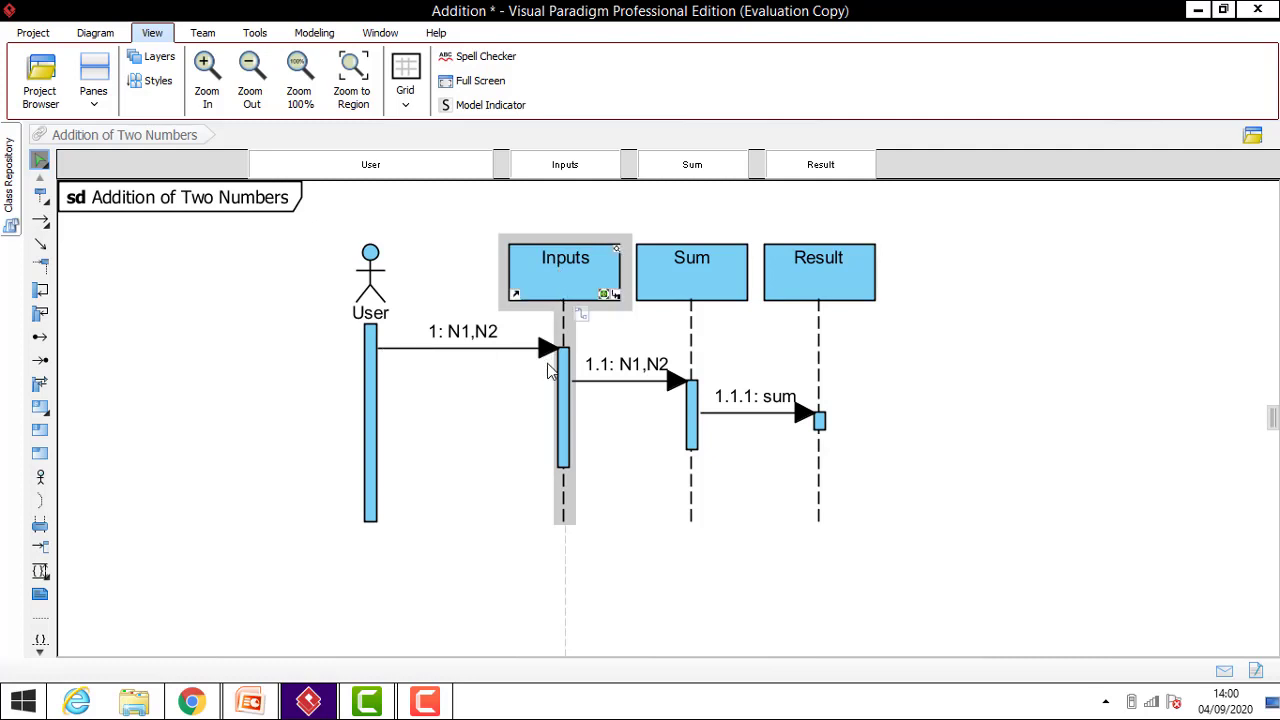
click(703, 295)
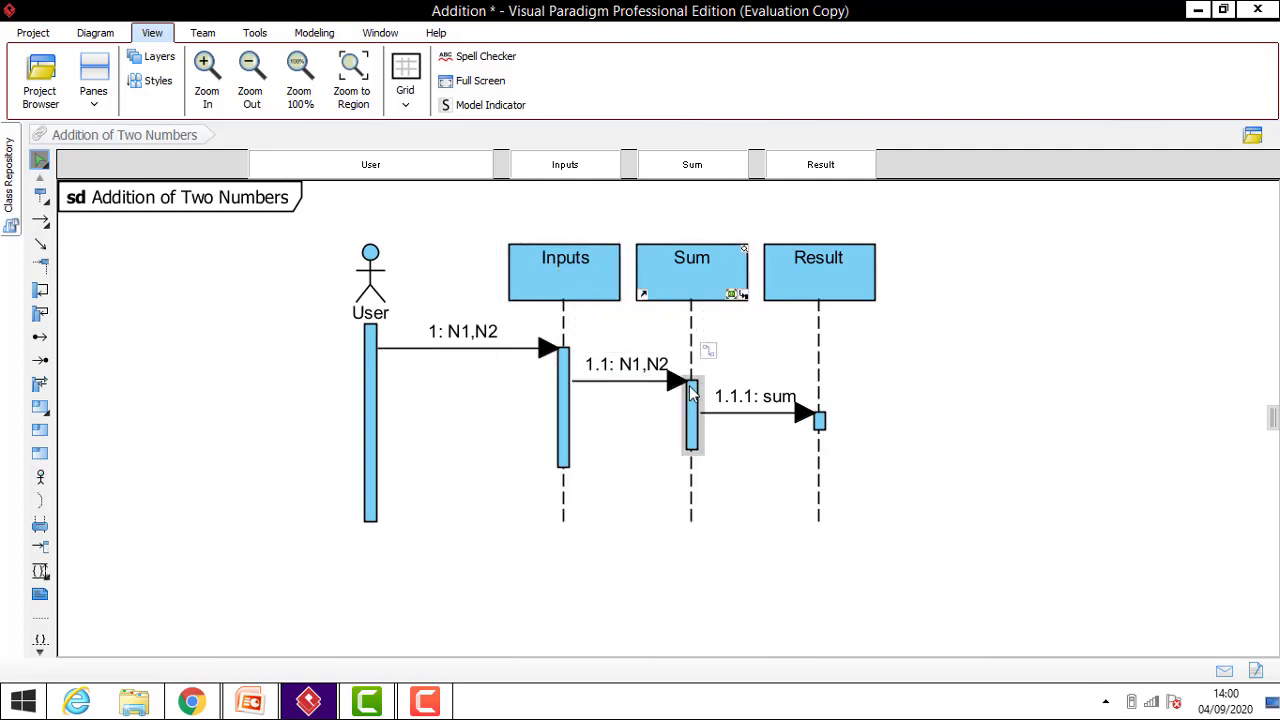
click(848, 274)
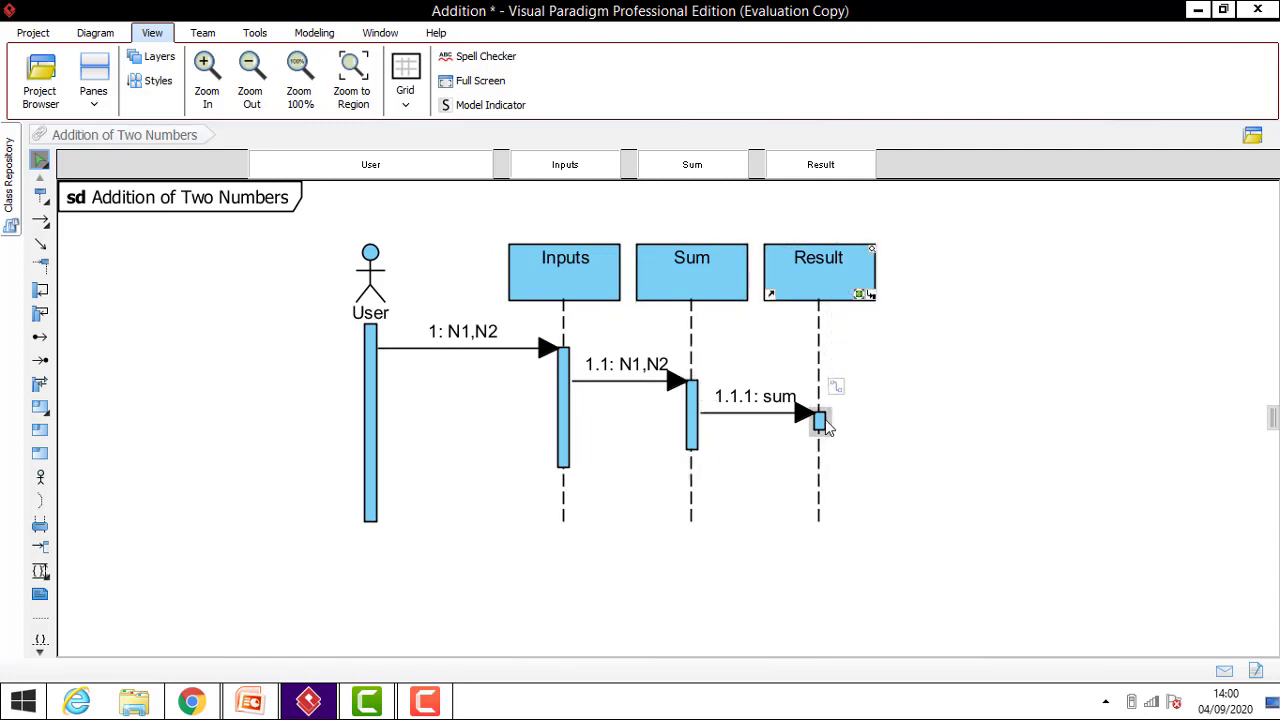
click(827, 262)
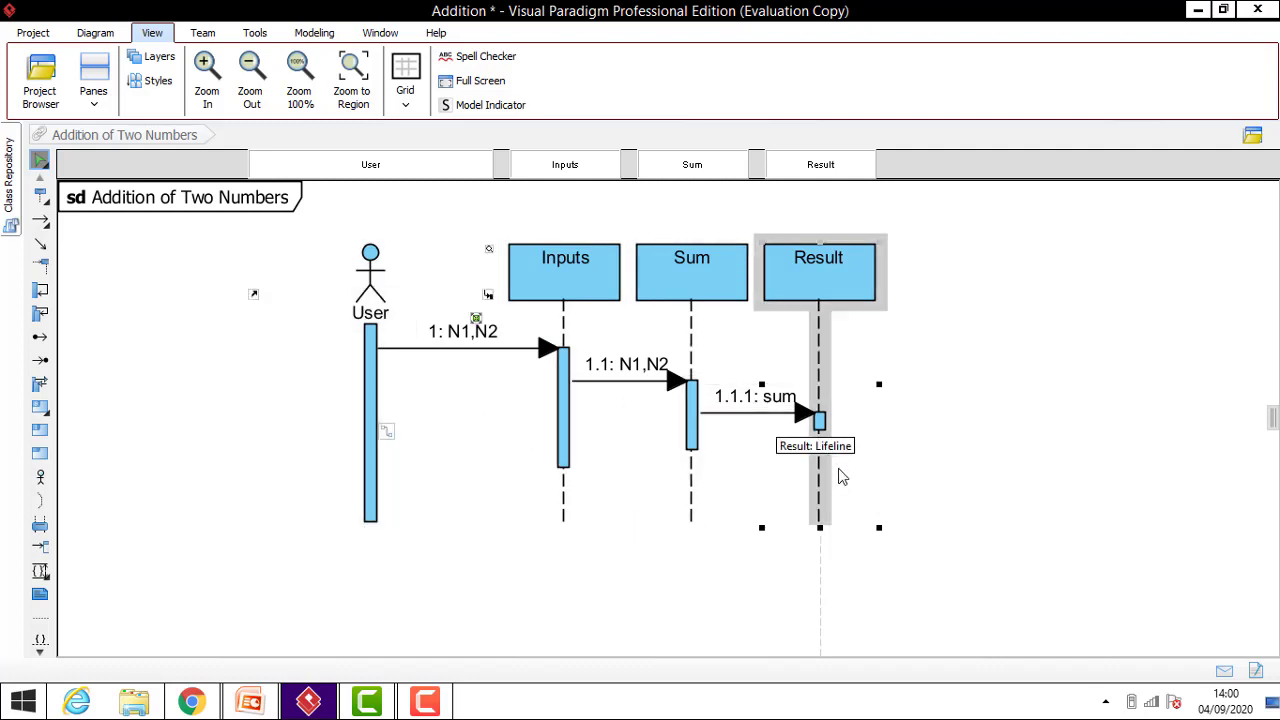
Step: Draw a message from the lower part of the Result lifeline back to the User actor and label it "sum"
click(40, 222)
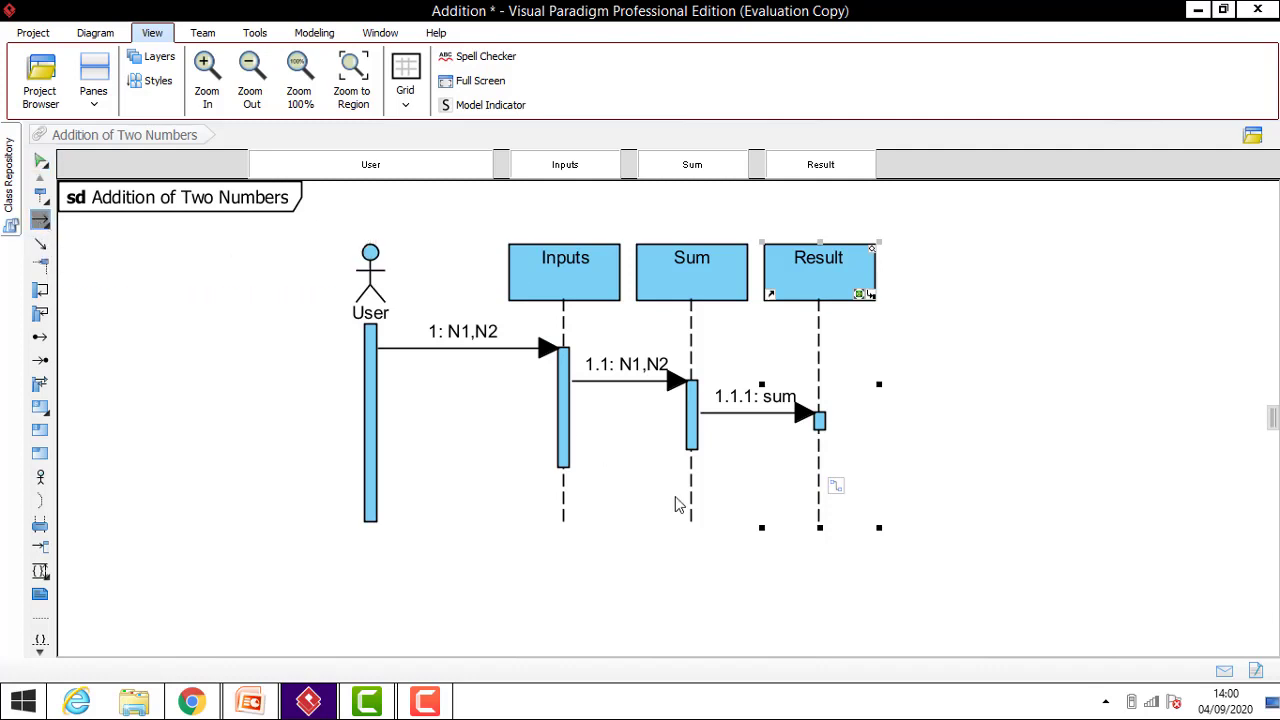
drag(814, 477, 378, 484)
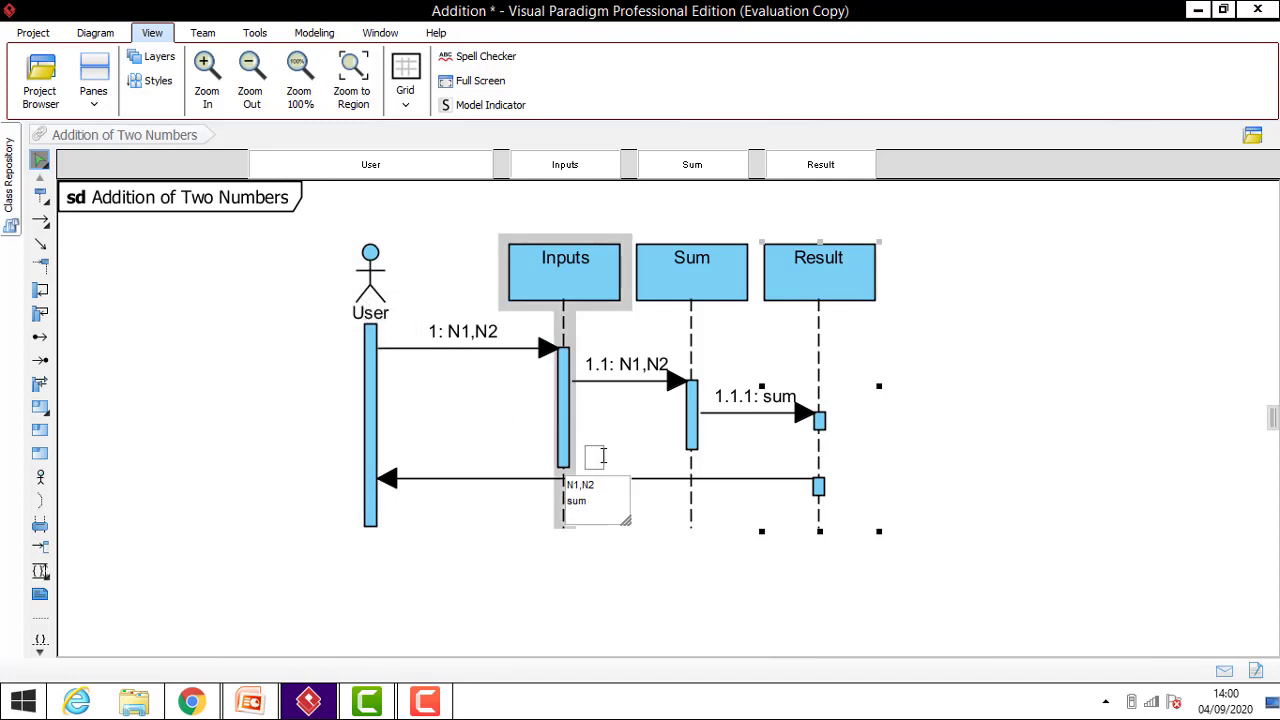
click(584, 510)
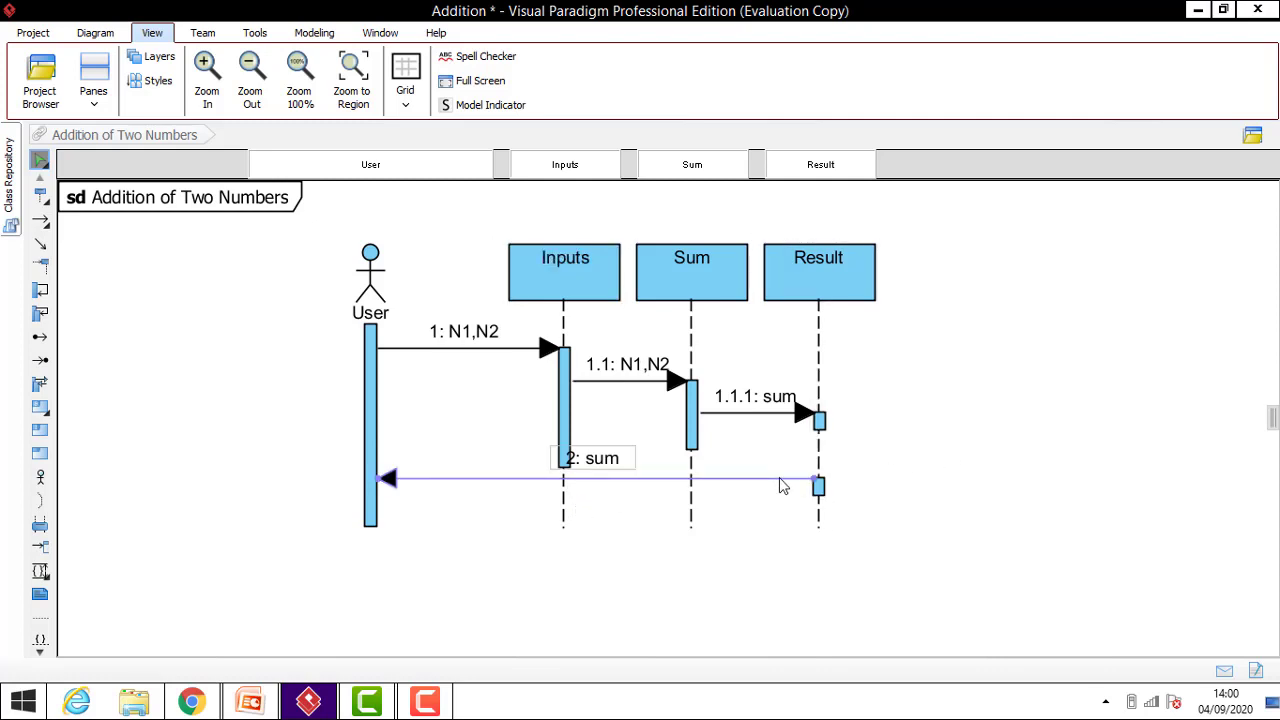
Step: Move the return message to User slightly lower and shift its "sum" label between the User and Inputs lifelines
drag(779, 482, 780, 498)
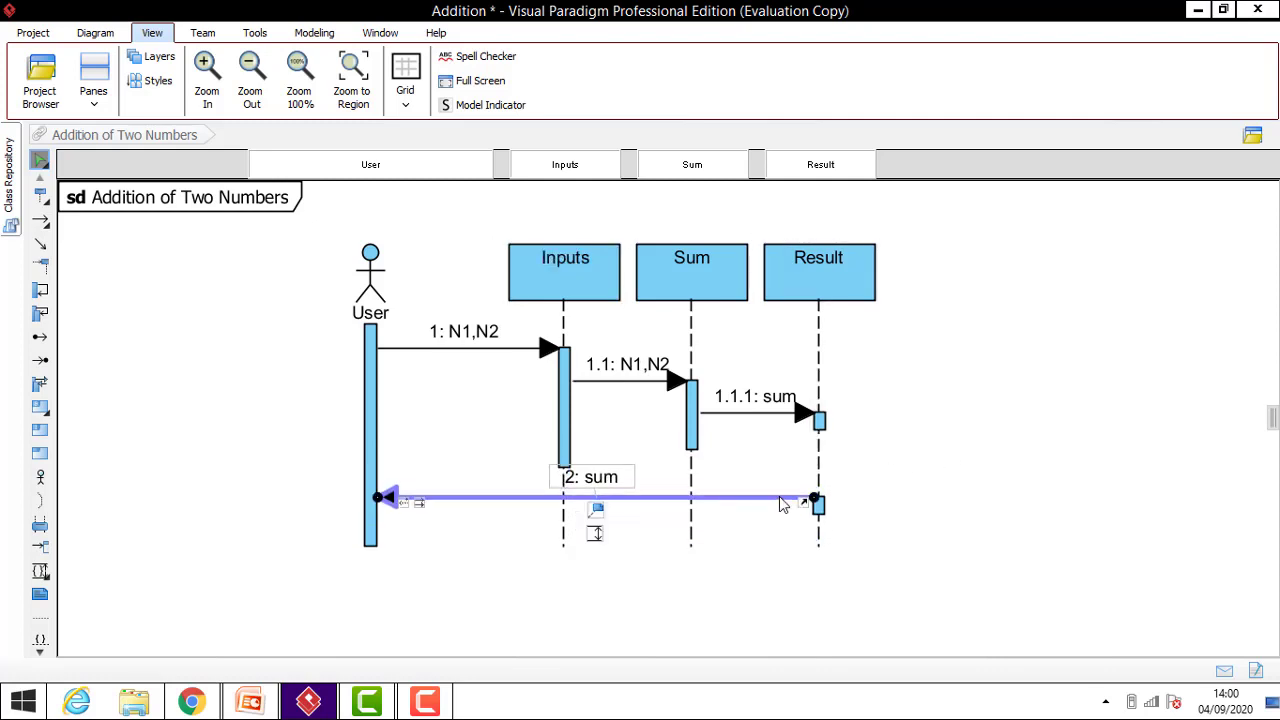
drag(608, 481, 490, 478)
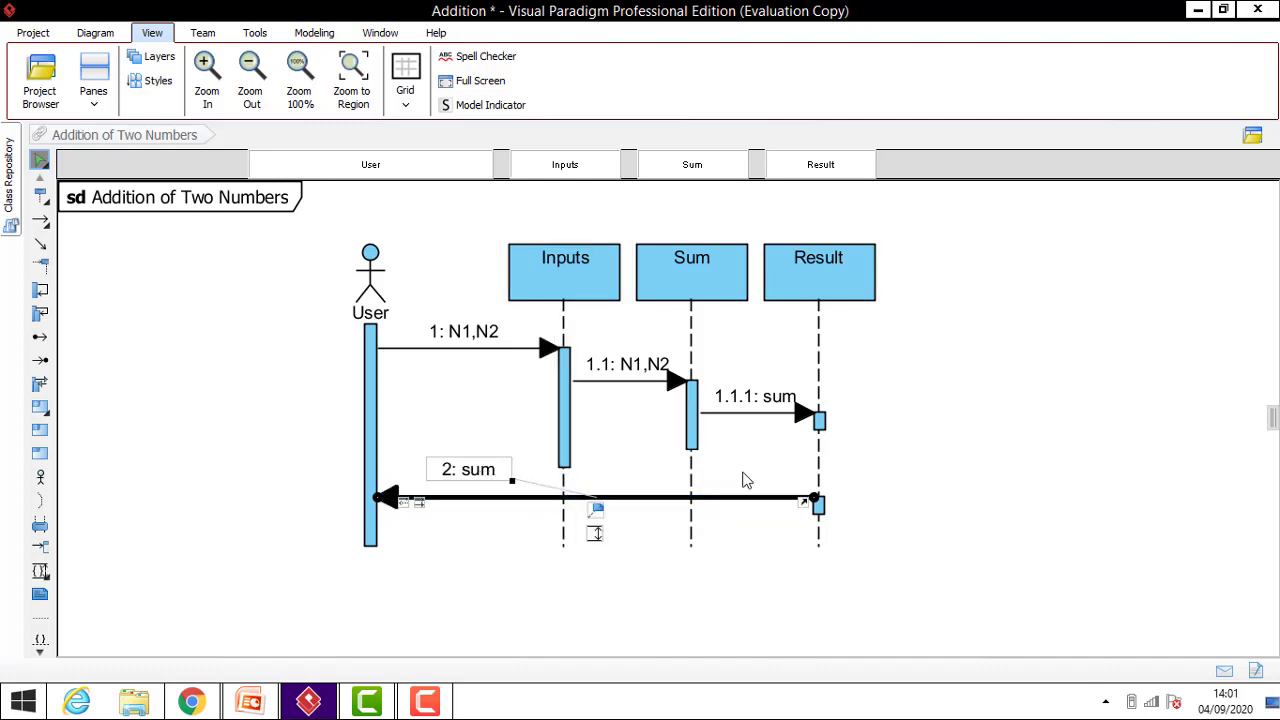
click(982, 443)
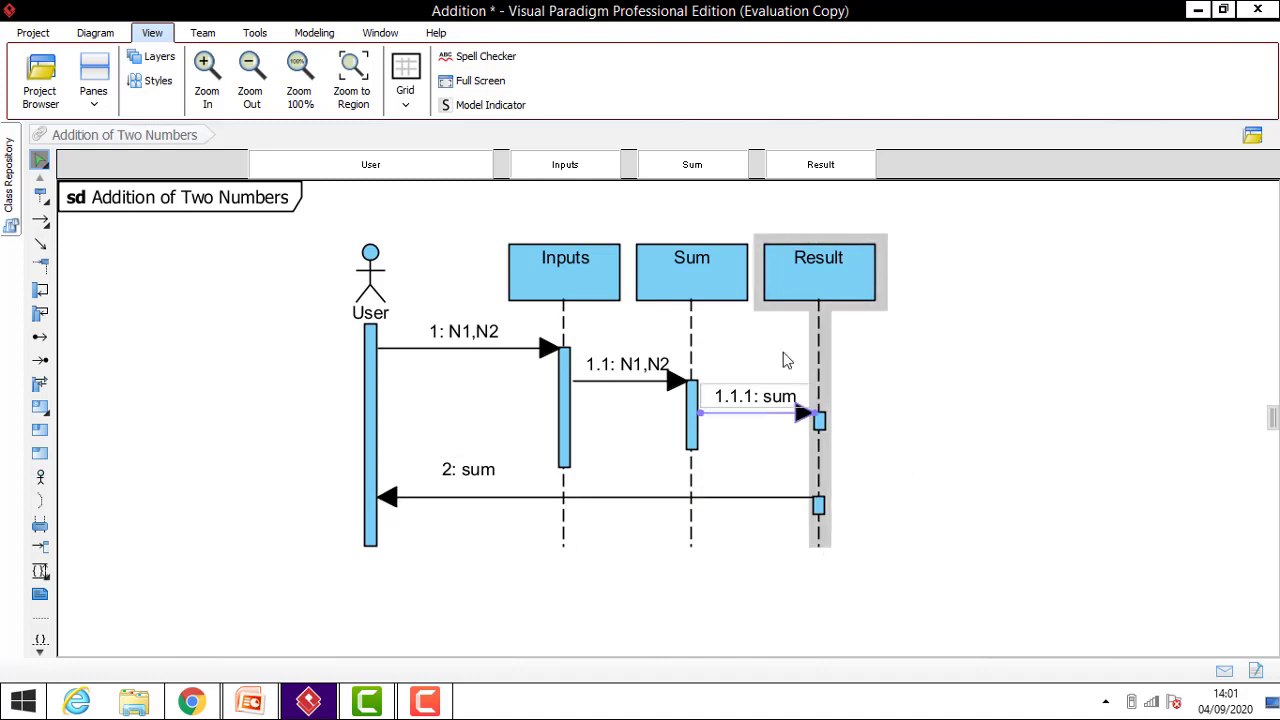
Step: Move the Result lifeline farther away from Sum, and reposition the Sum lifeline about midway between Inputs and Result
drag(838, 266, 933, 262)
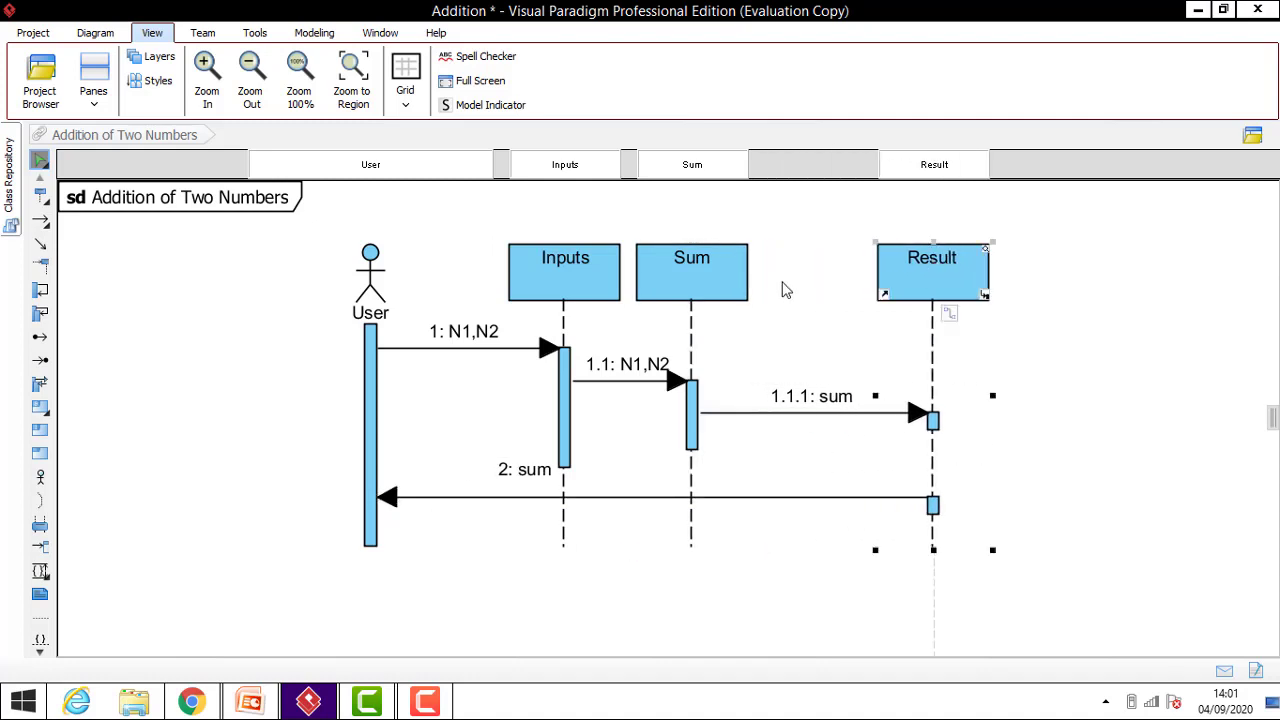
drag(722, 284, 784, 268)
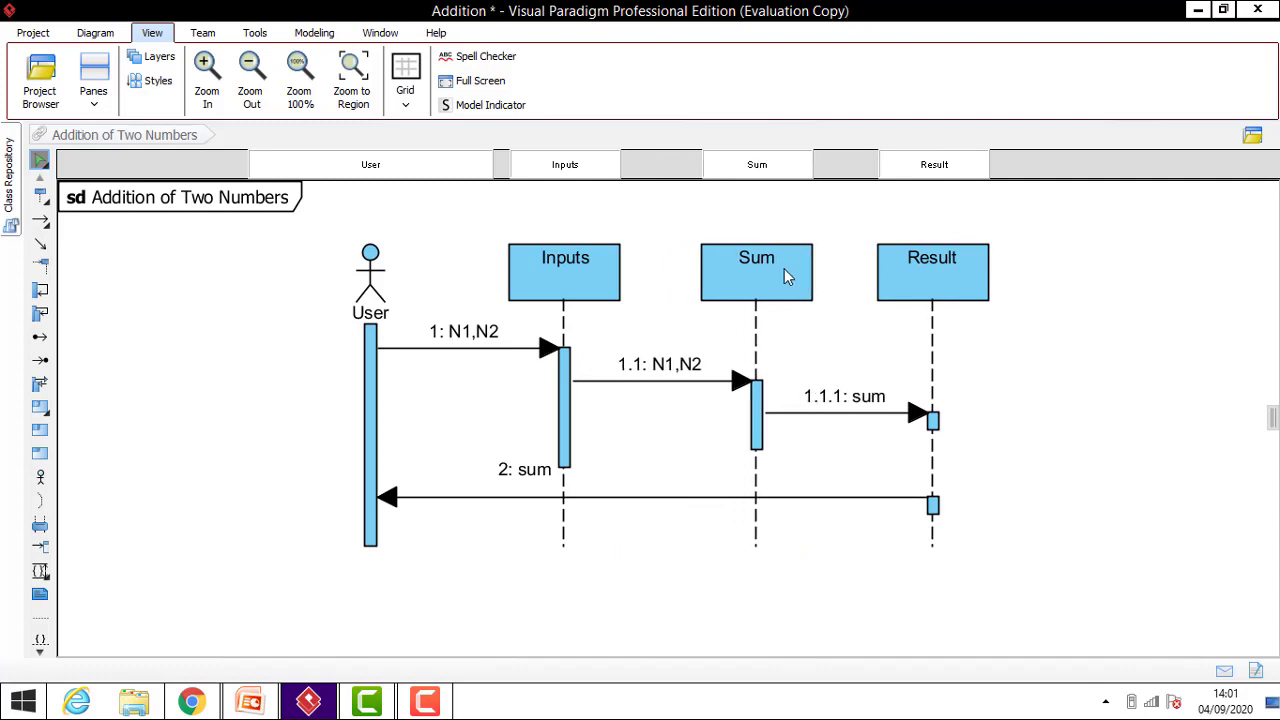
click(1074, 373)
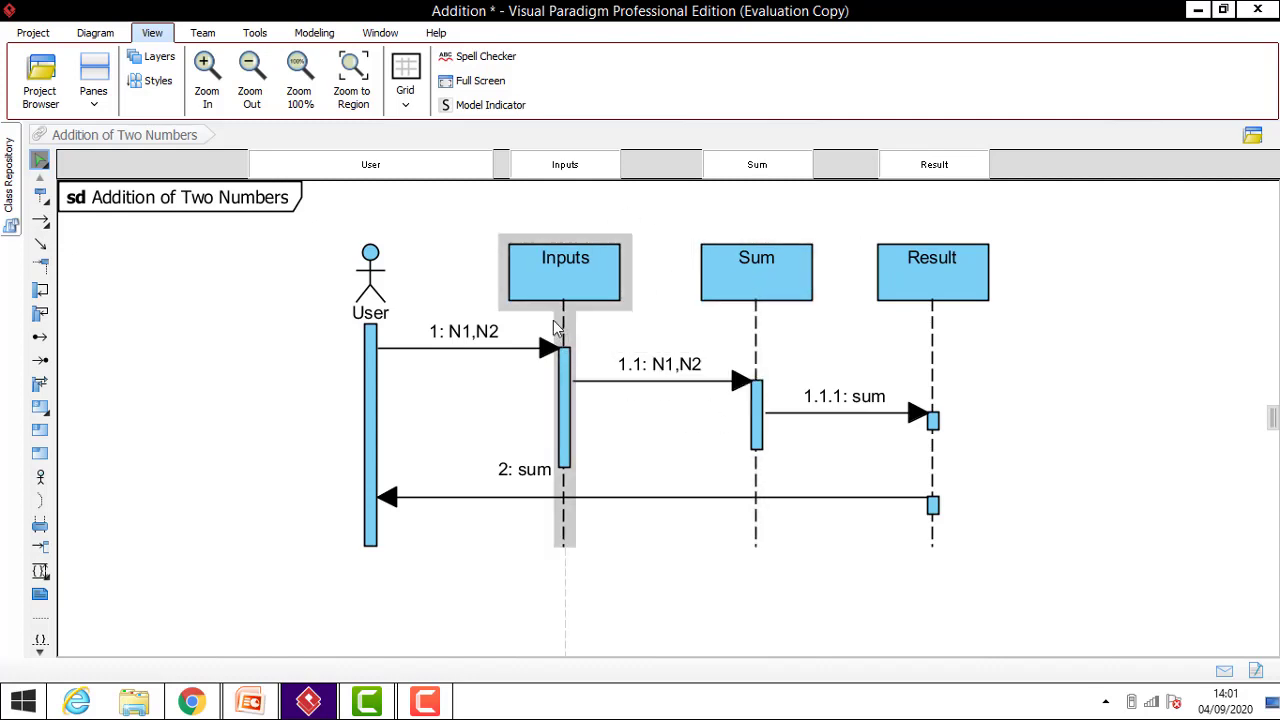
click(520, 292)
click(475, 333)
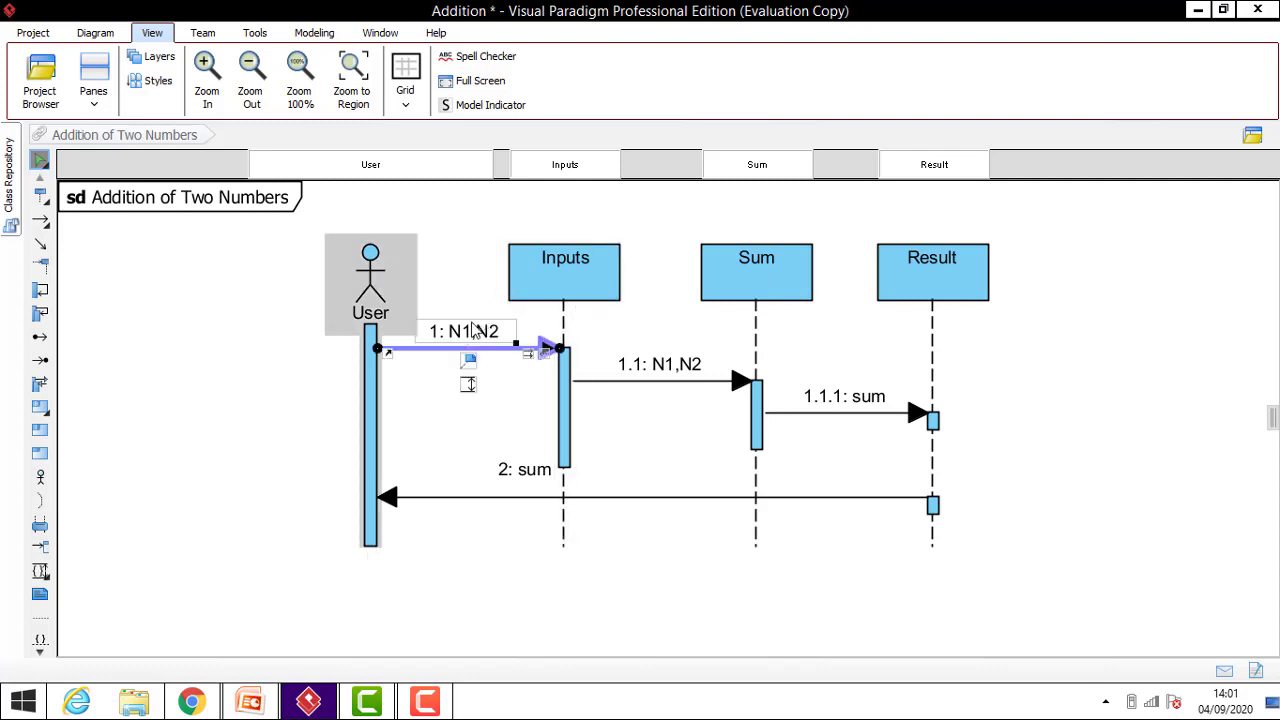
click(660, 366)
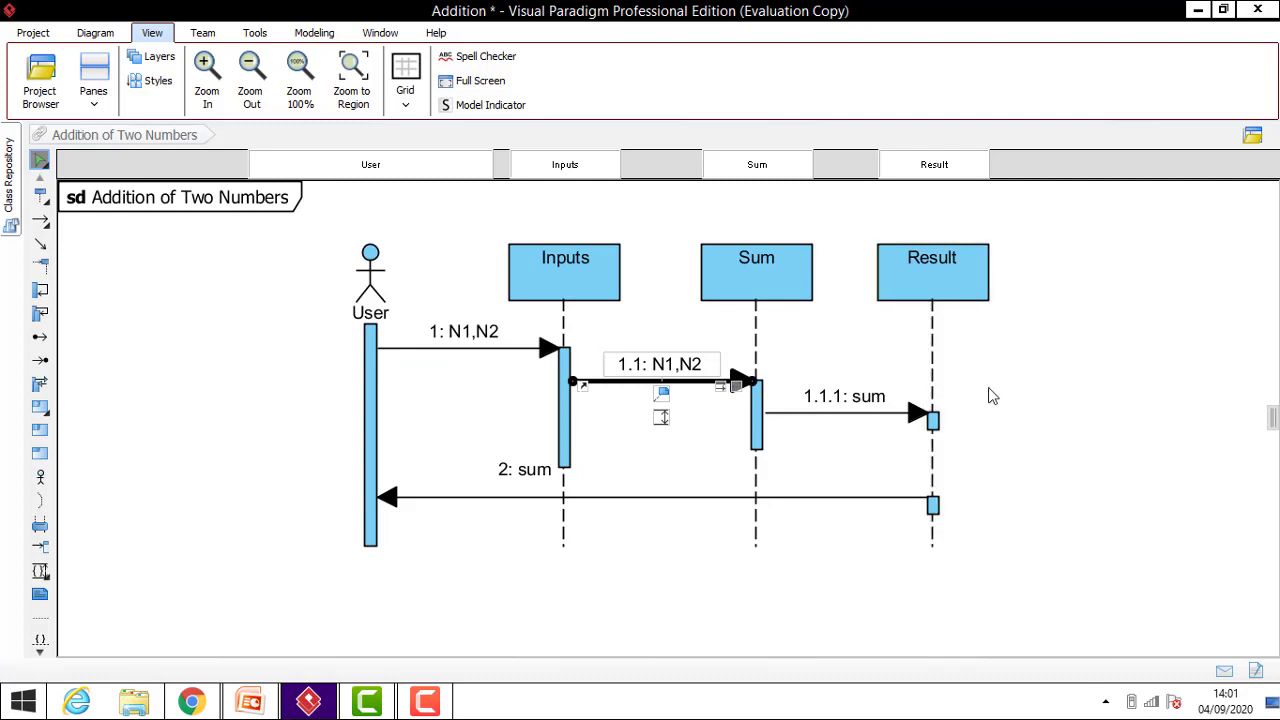
click(1062, 409)
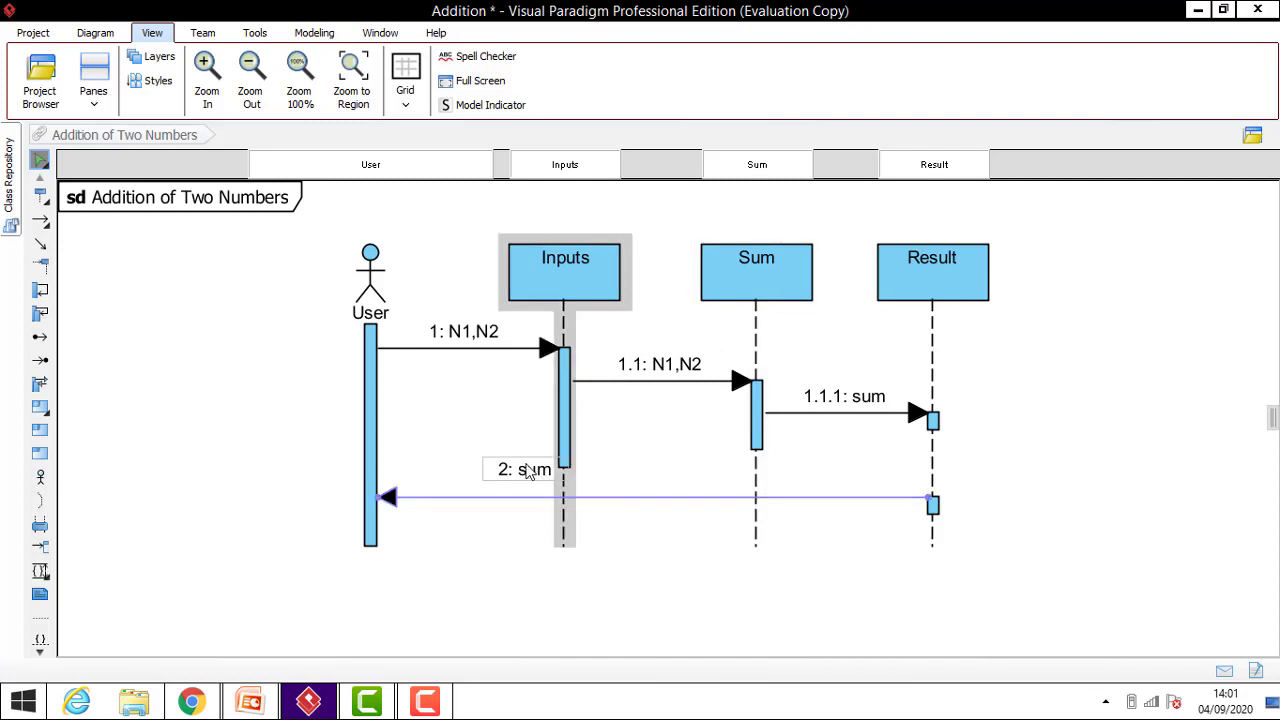
Step: Move the "sum" label of the return message to User along its line, between the Inputs and Sum lifelines
drag(531, 469, 662, 480)
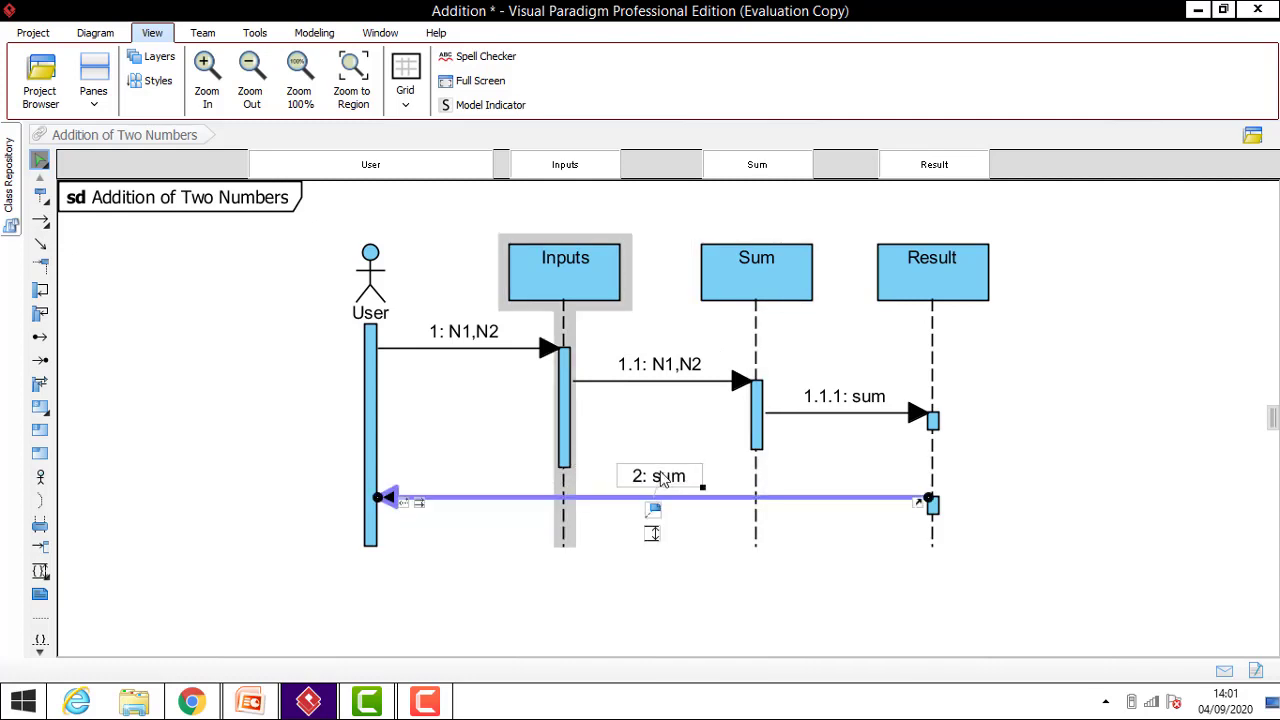
click(1069, 451)
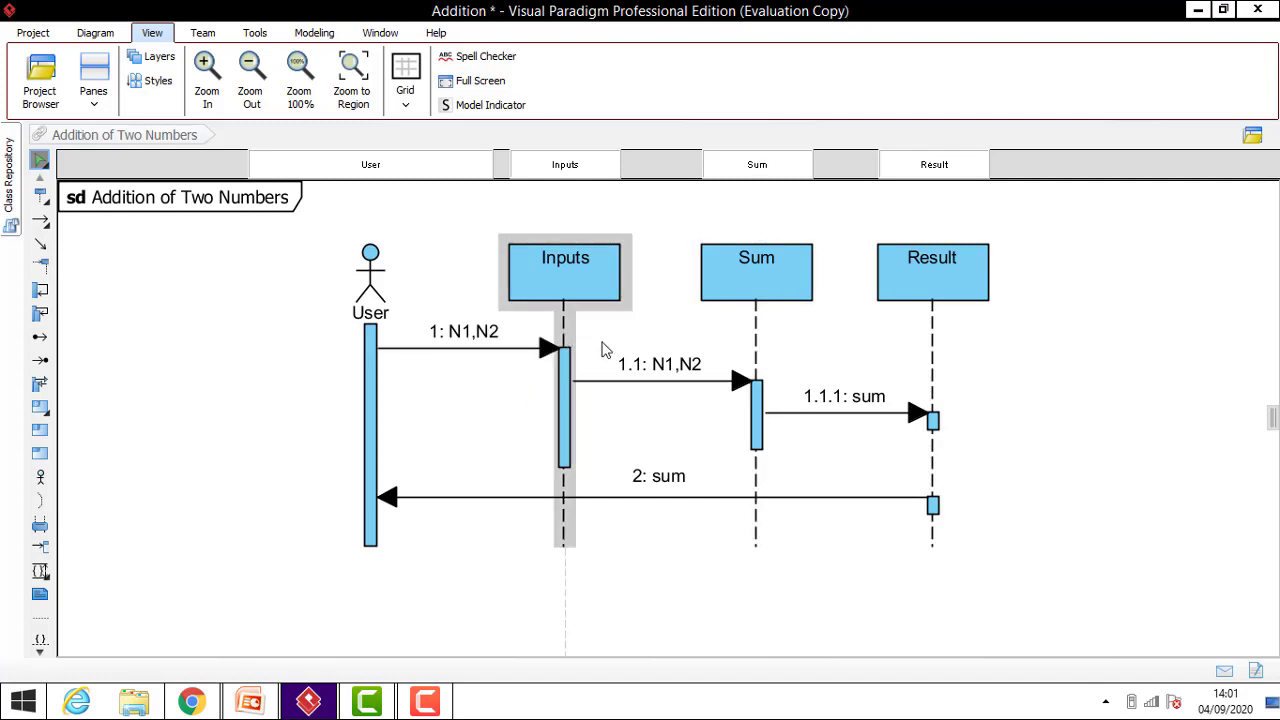
mouse_move(733, 291)
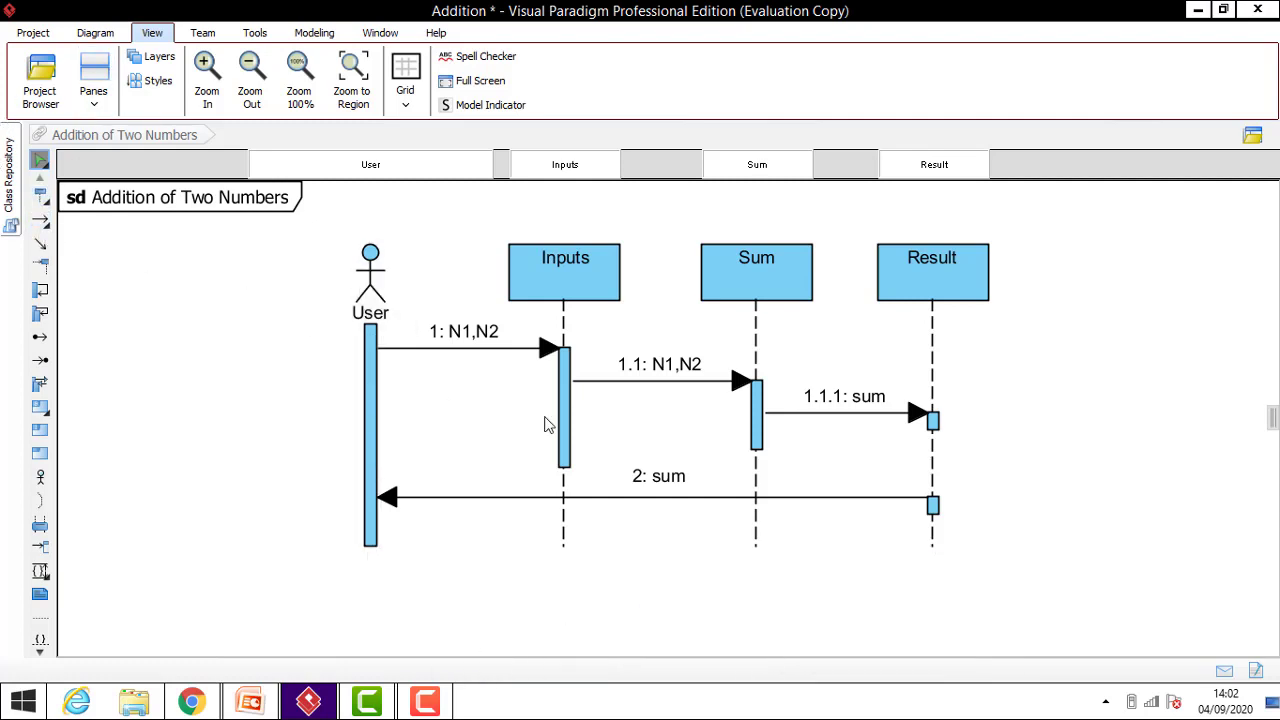
click(40, 222)
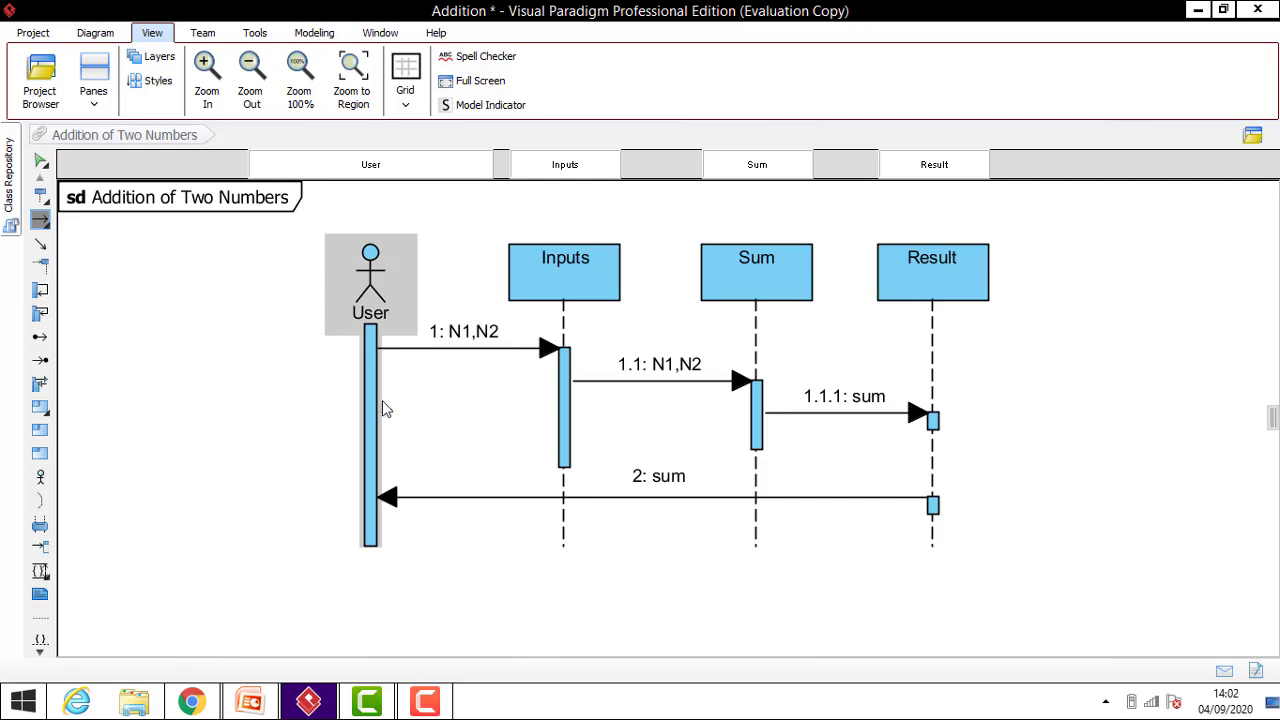
drag(382, 400, 562, 402)
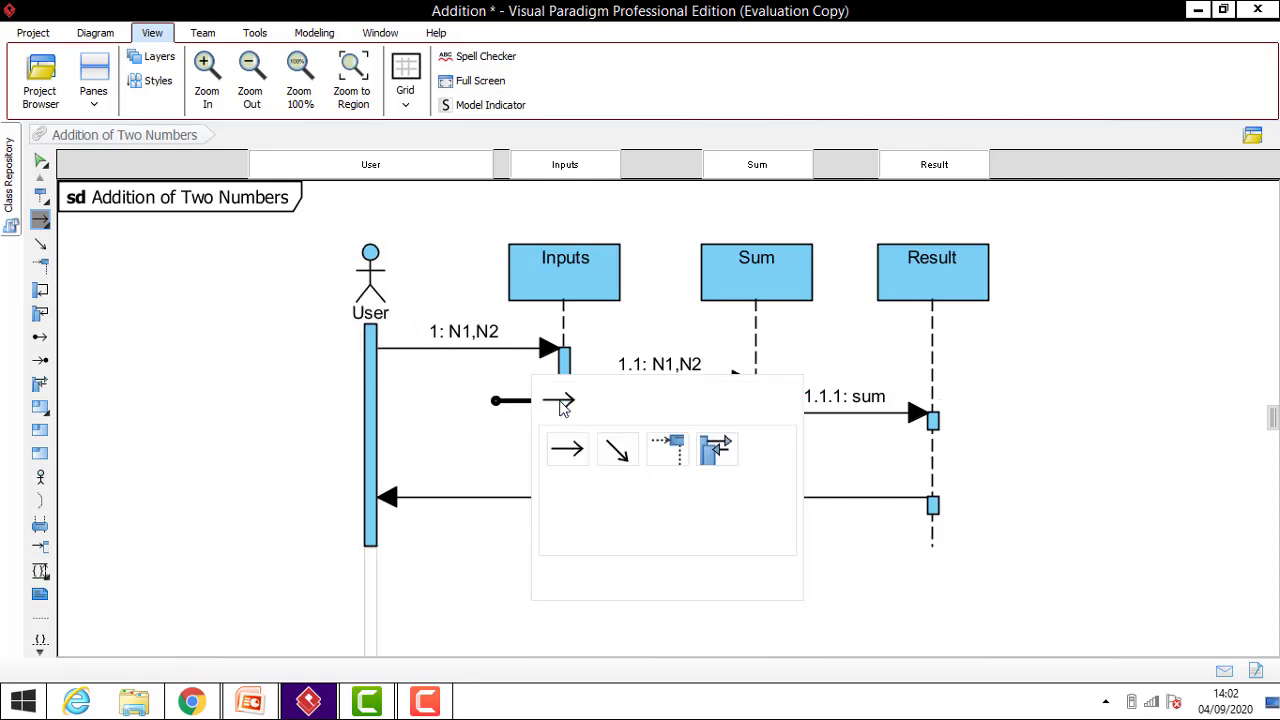
click(506, 403)
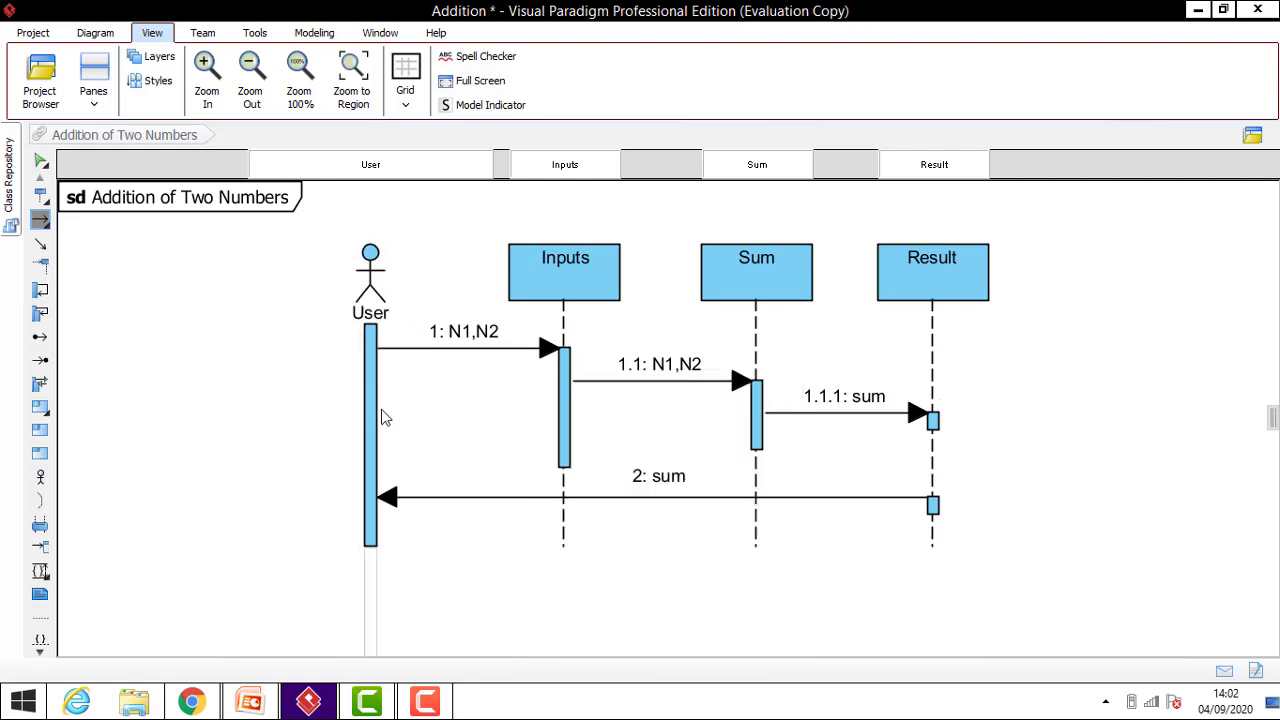
key(Escape)
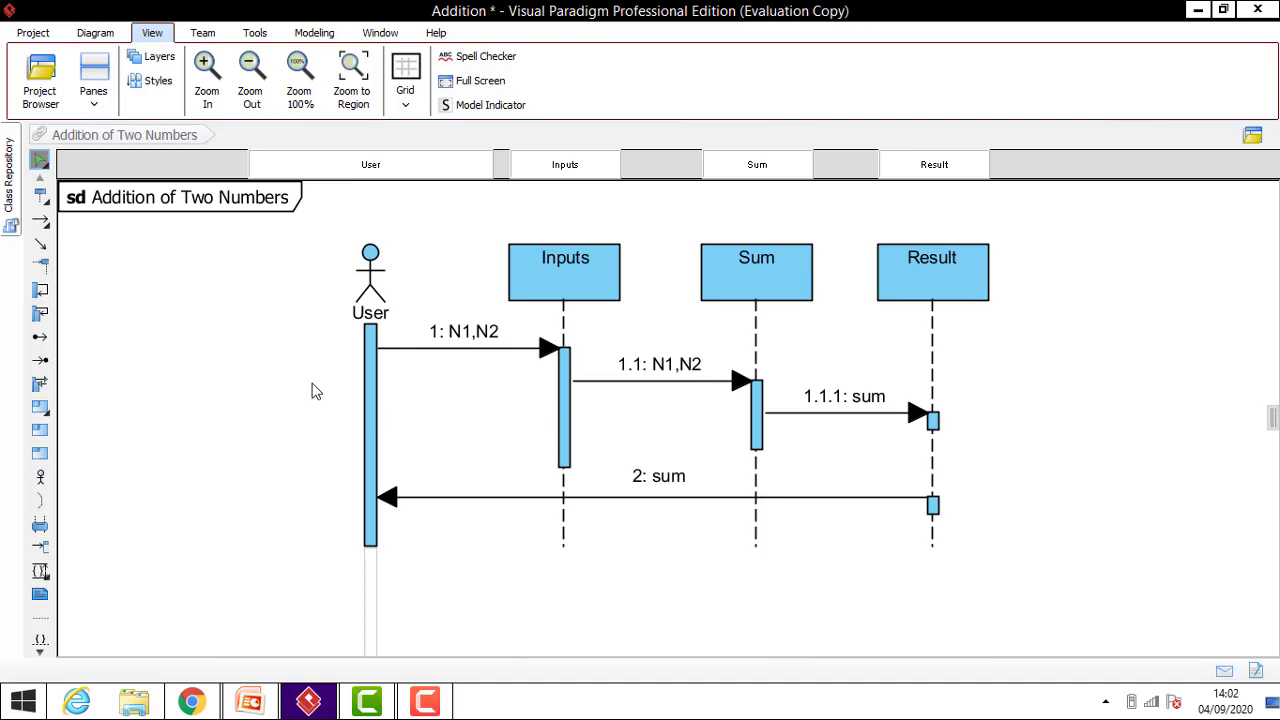
Step: Draw a second message from the User activation to the Inputs activation below the first one, leaving it unlabelled
click(40, 219)
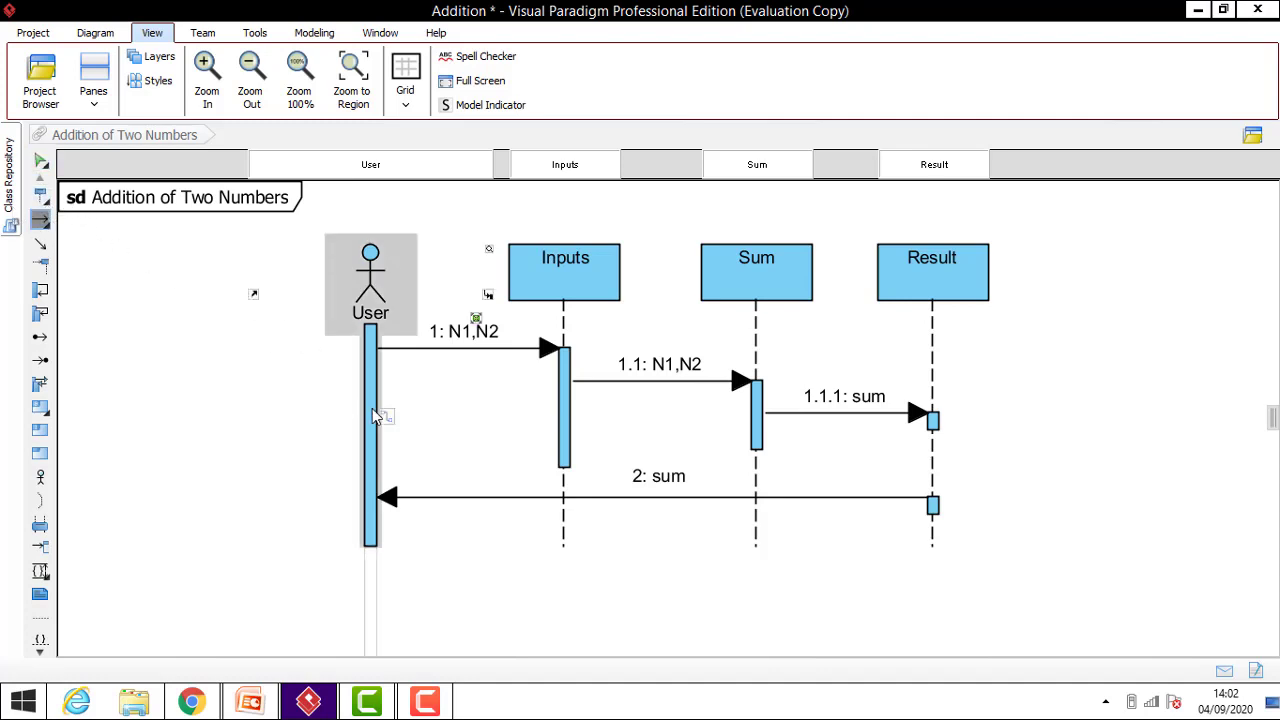
drag(376, 418, 557, 412)
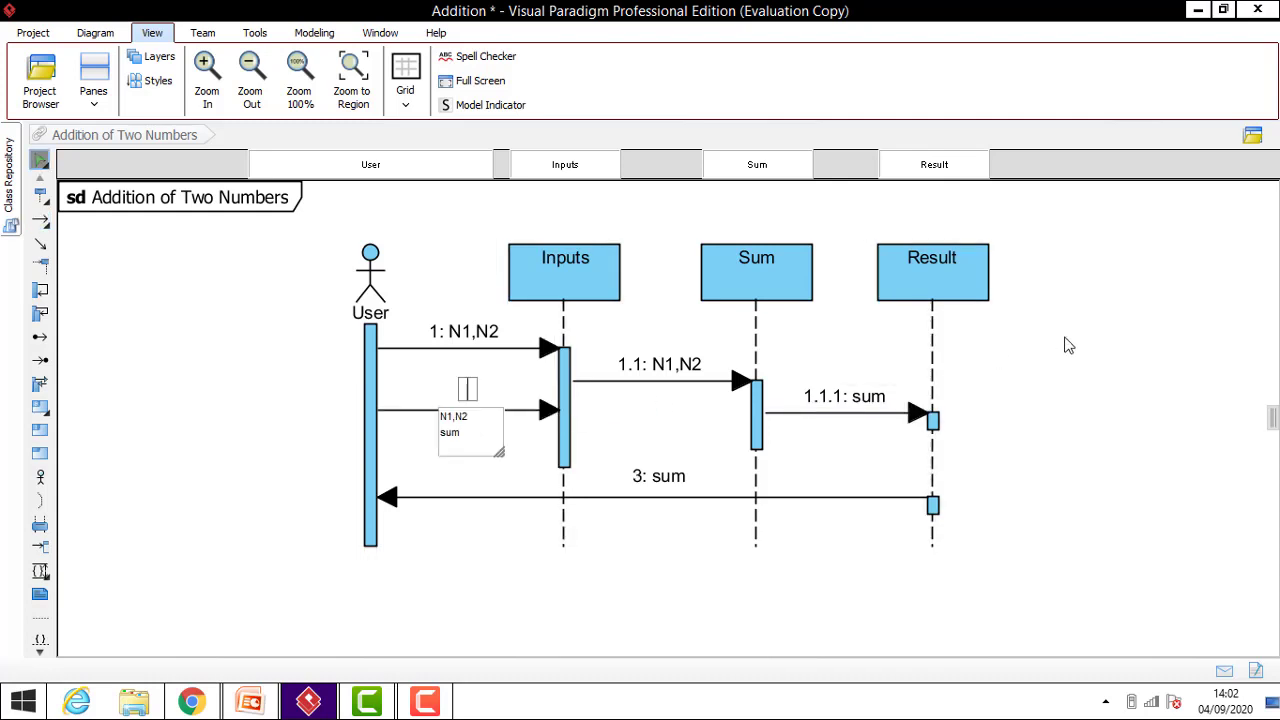
click(499, 335)
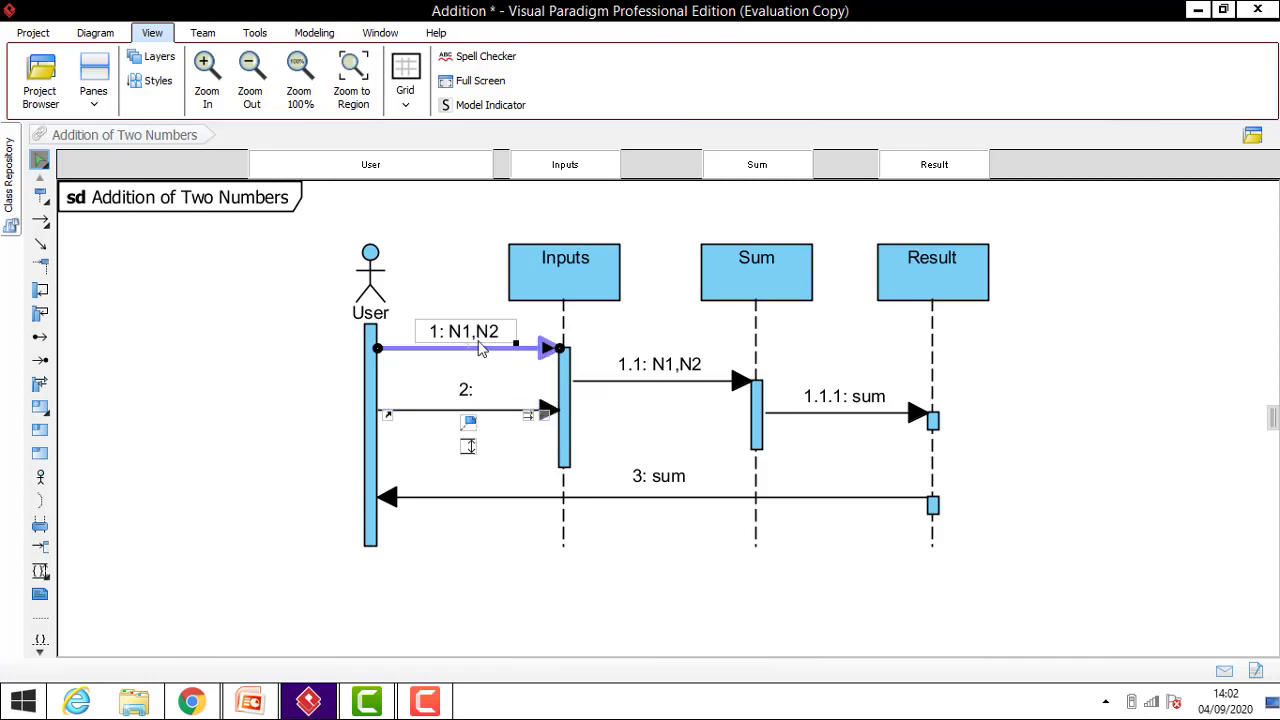
click(1098, 404)
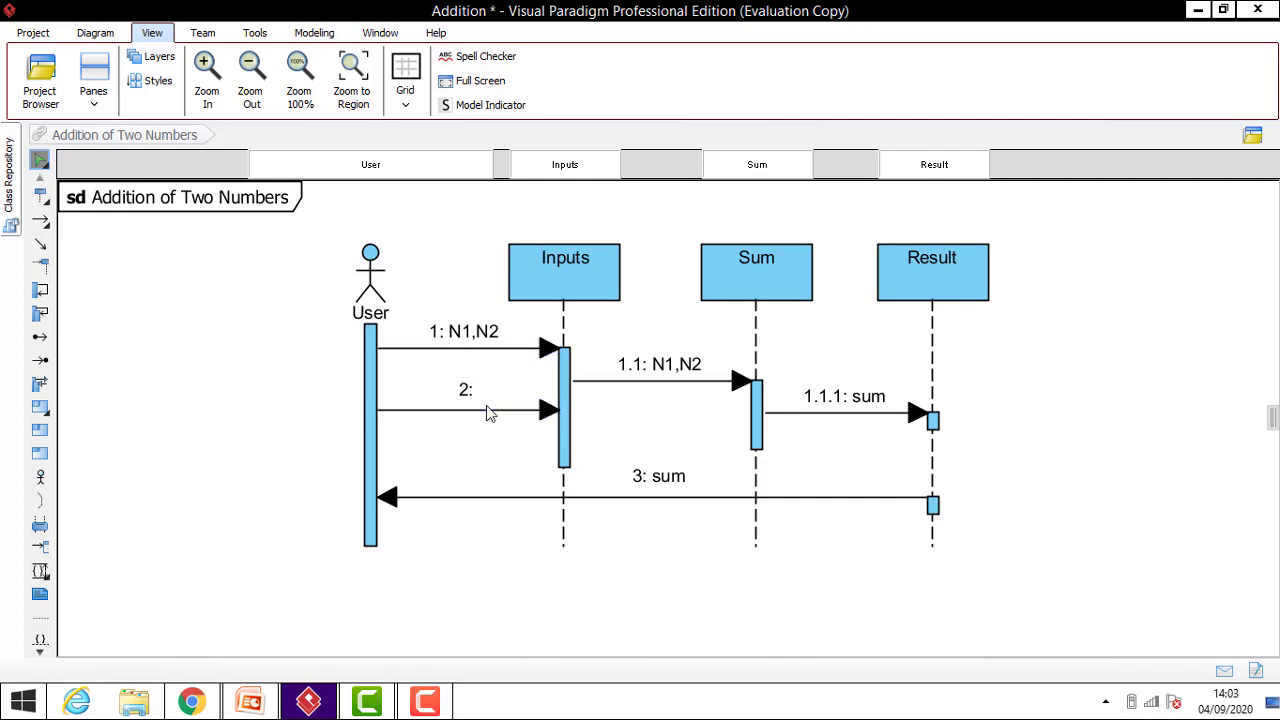
Step: Delete the unlabelled second message between User and Inputs from the diagram and also from the repository
click(548, 414)
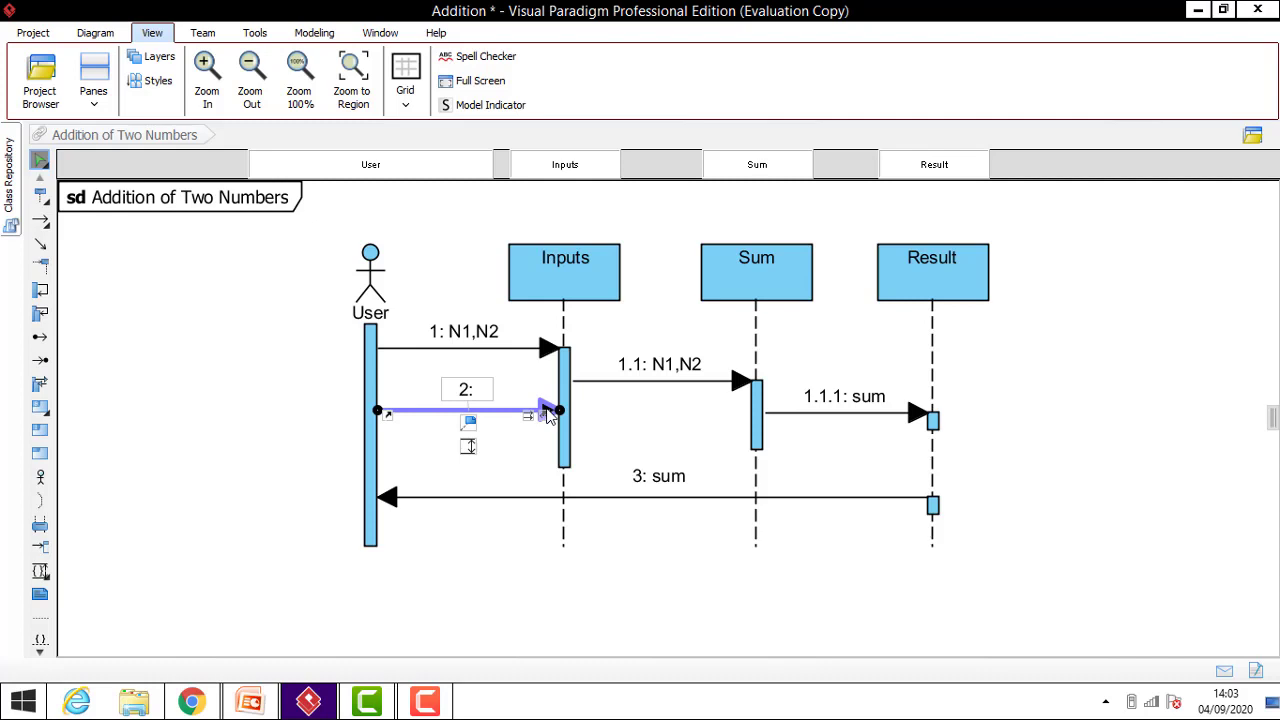
key(Delete)
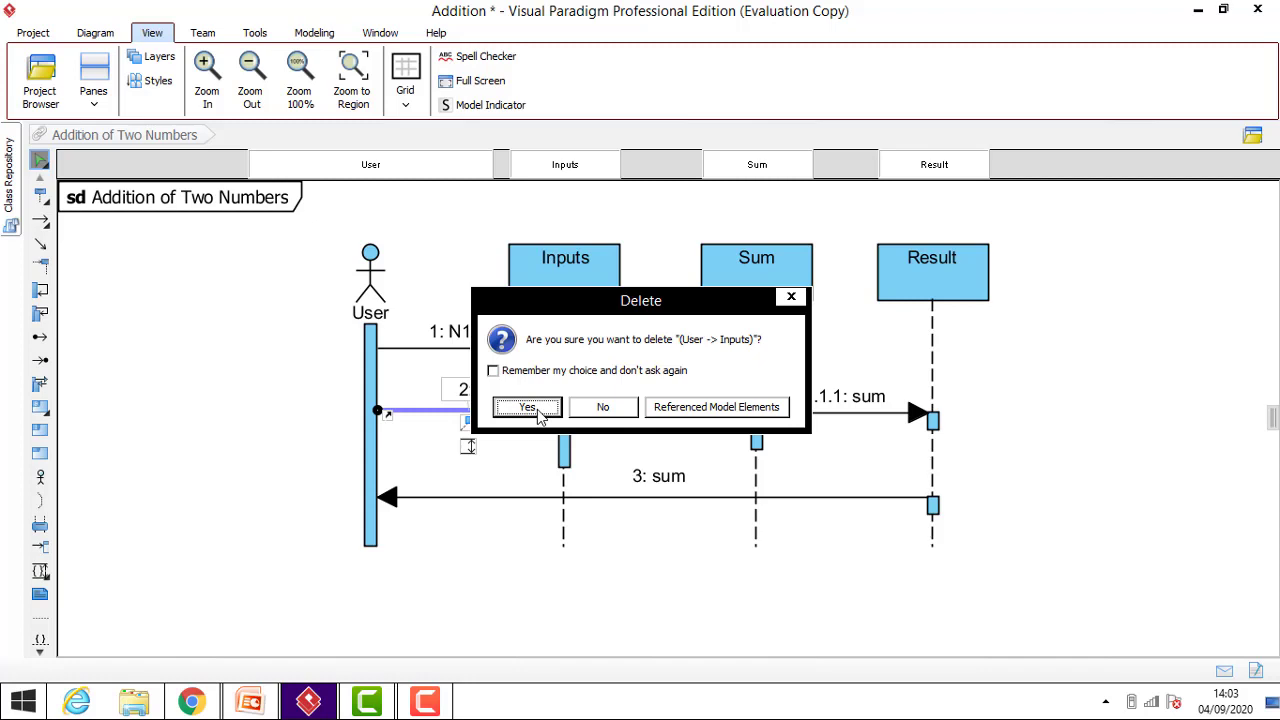
click(537, 409)
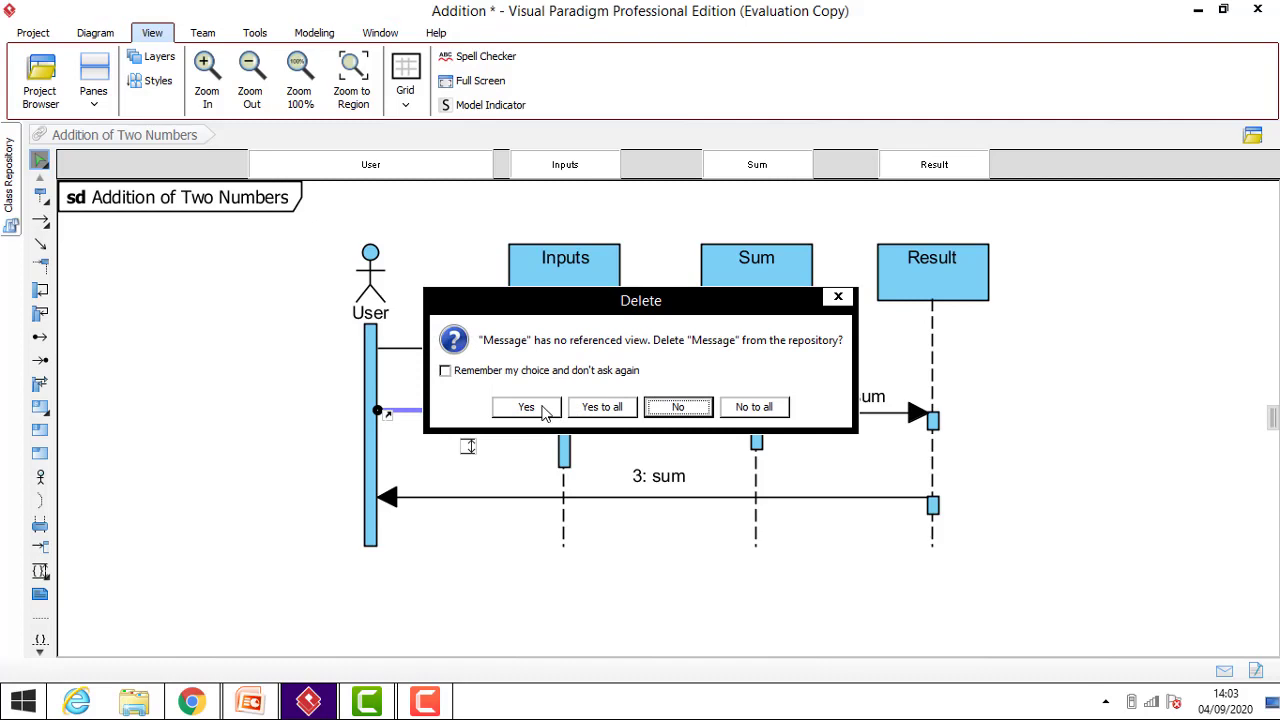
click(545, 410)
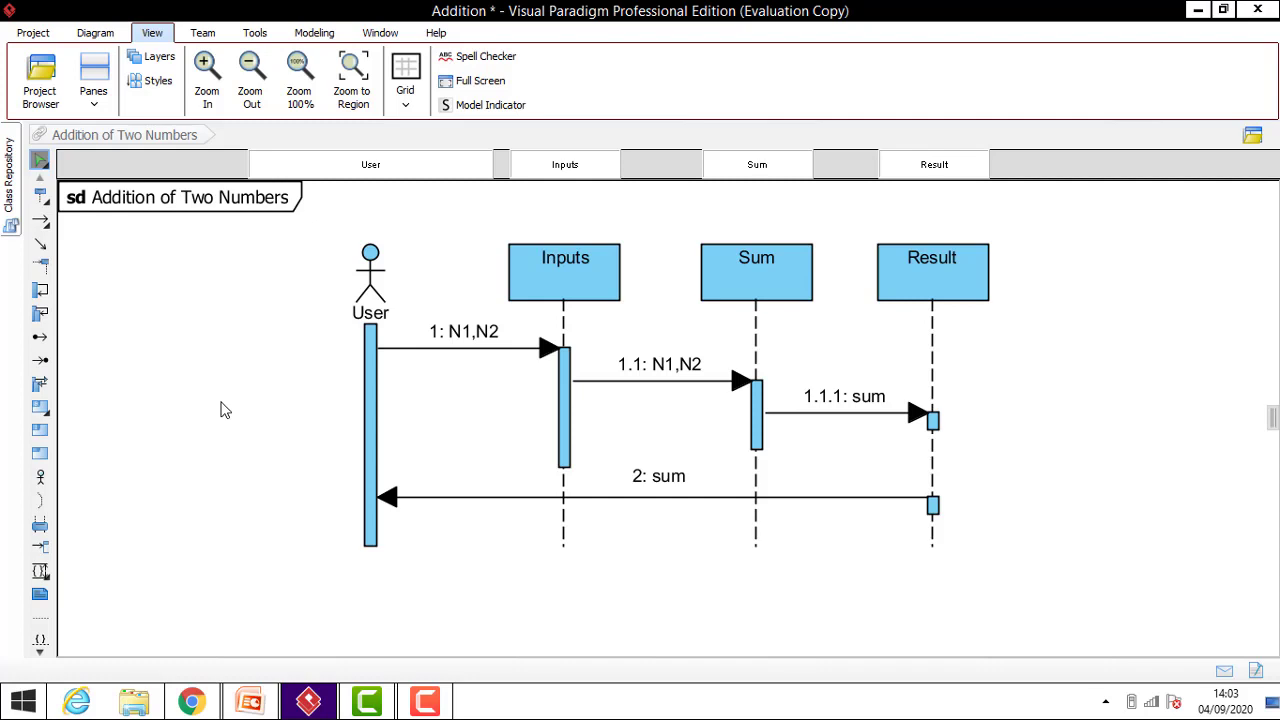
Step: Switch to the PowerPoint lecture presentation
click(252, 702)
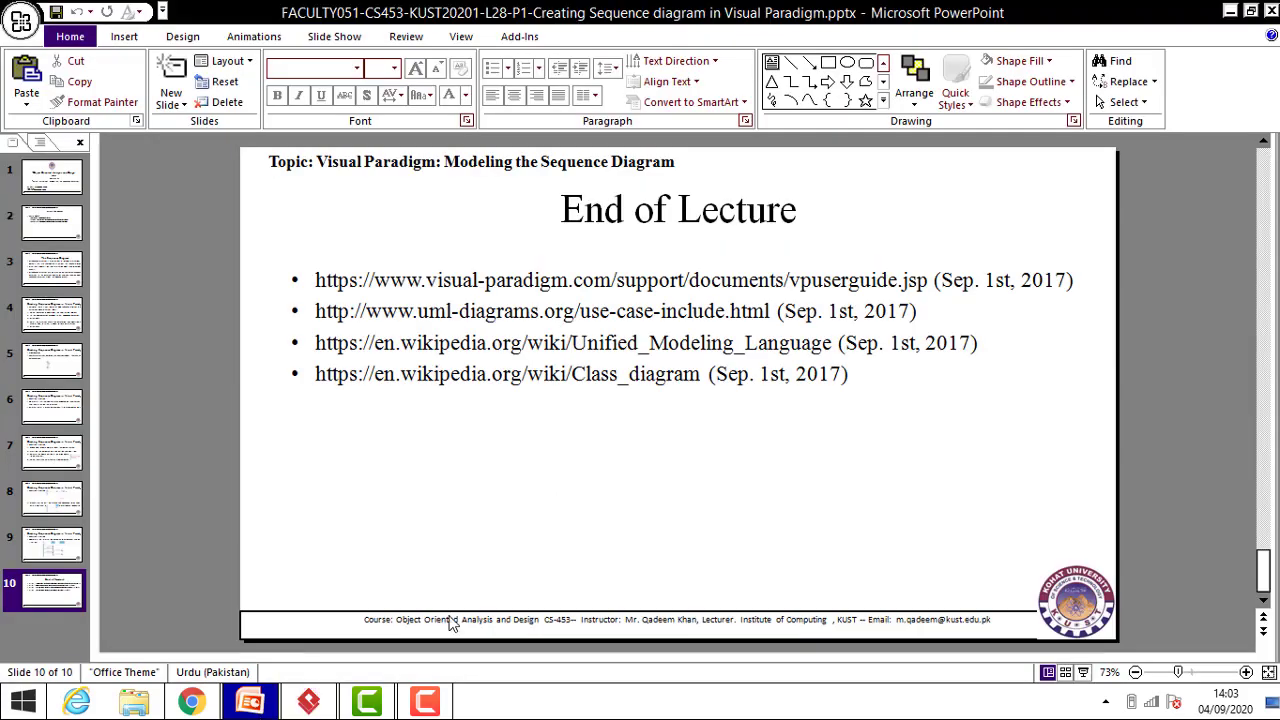